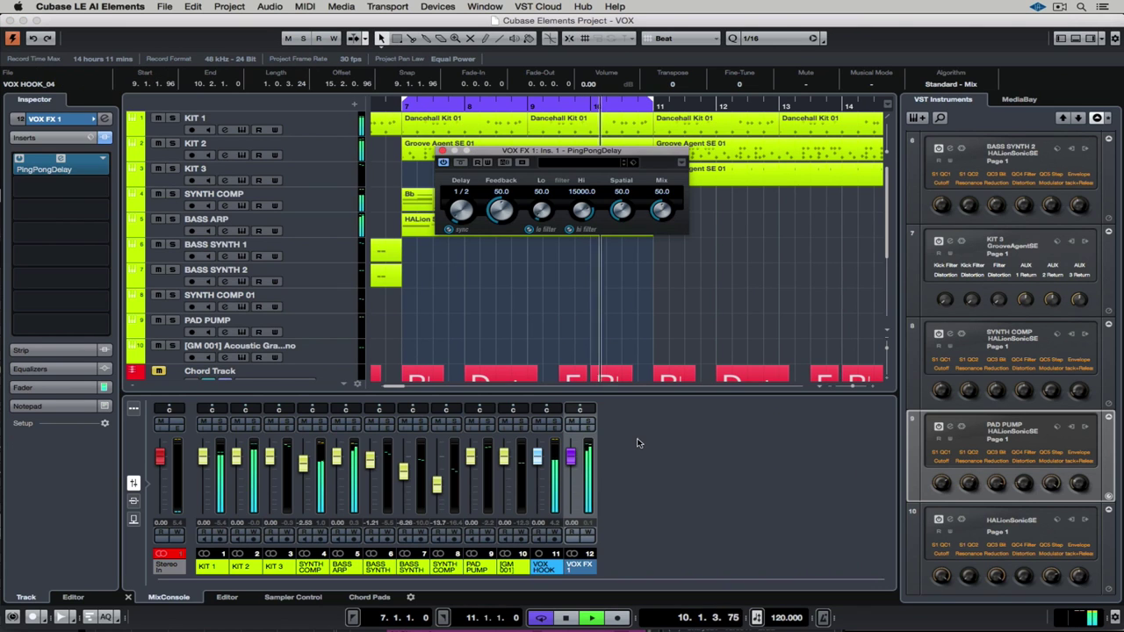
- Set VOX FX 1 to -4.90 dB and VOX CONTROL's Pitch Correct to Tolerance 84, Transpose 12
drag(570, 456, 571, 468)
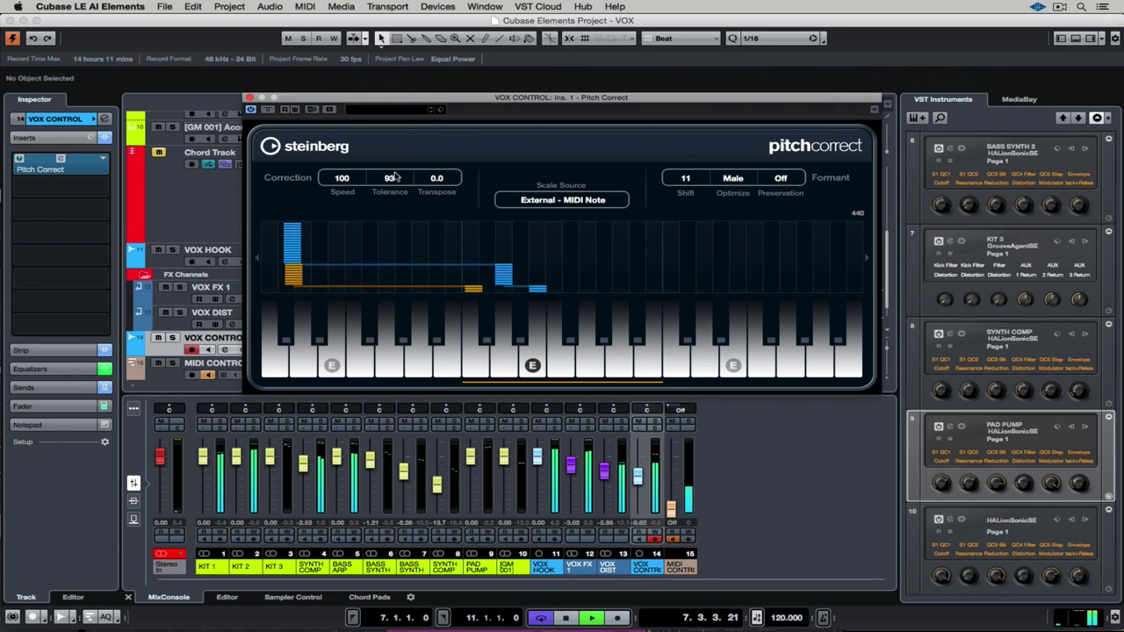
drag(394, 178, 419, 188)
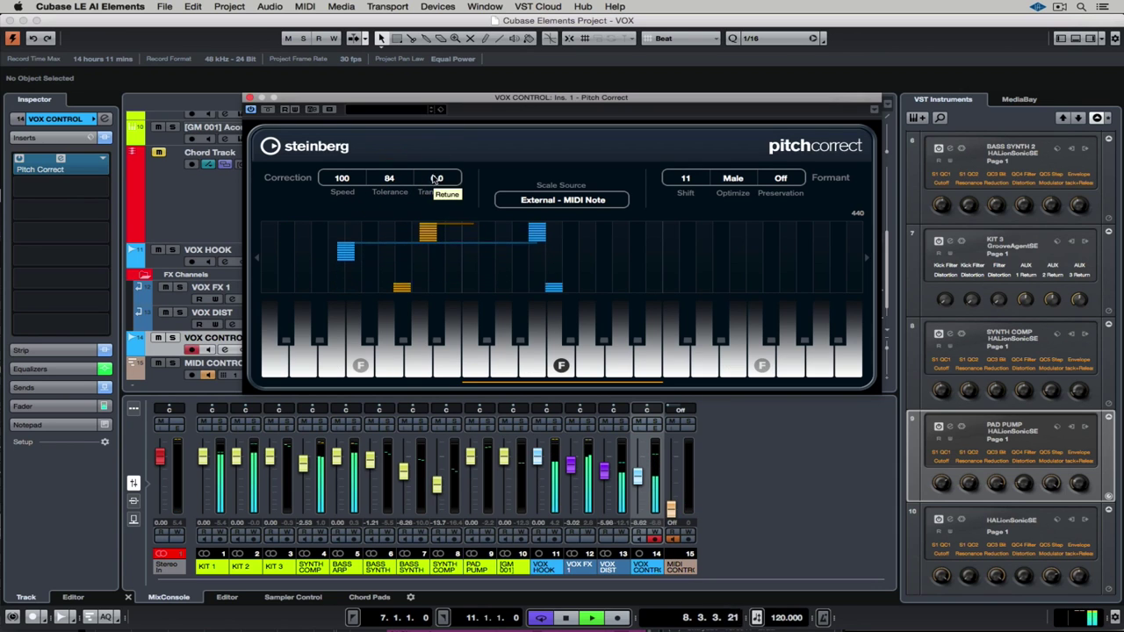
double_click(434, 178)
text(12)
key(Return)
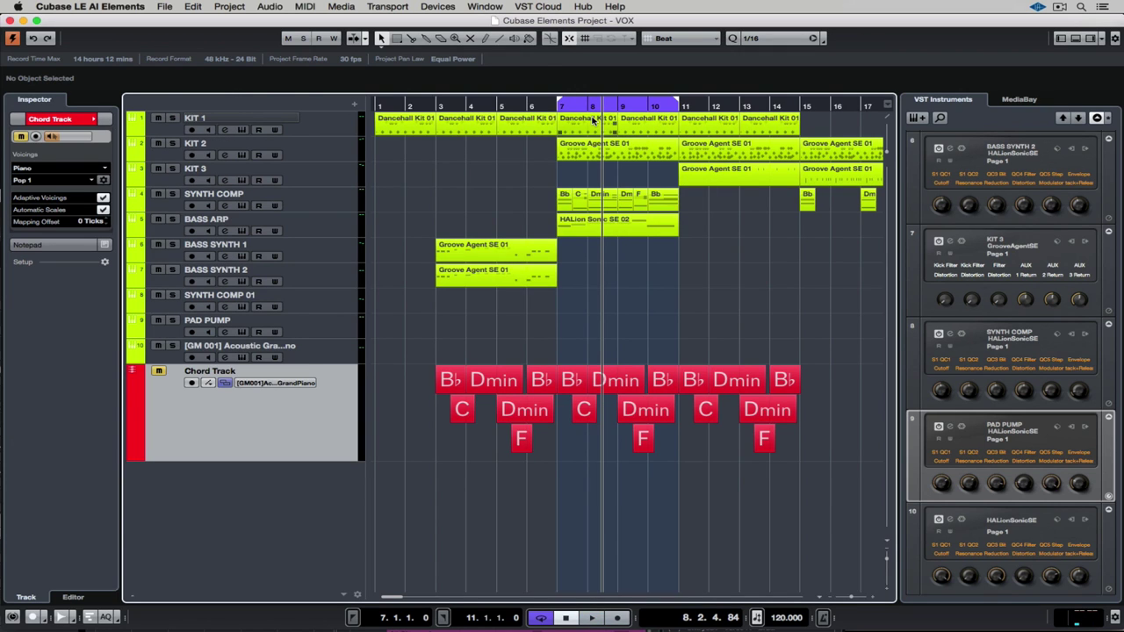
click(590, 120)
key(space)
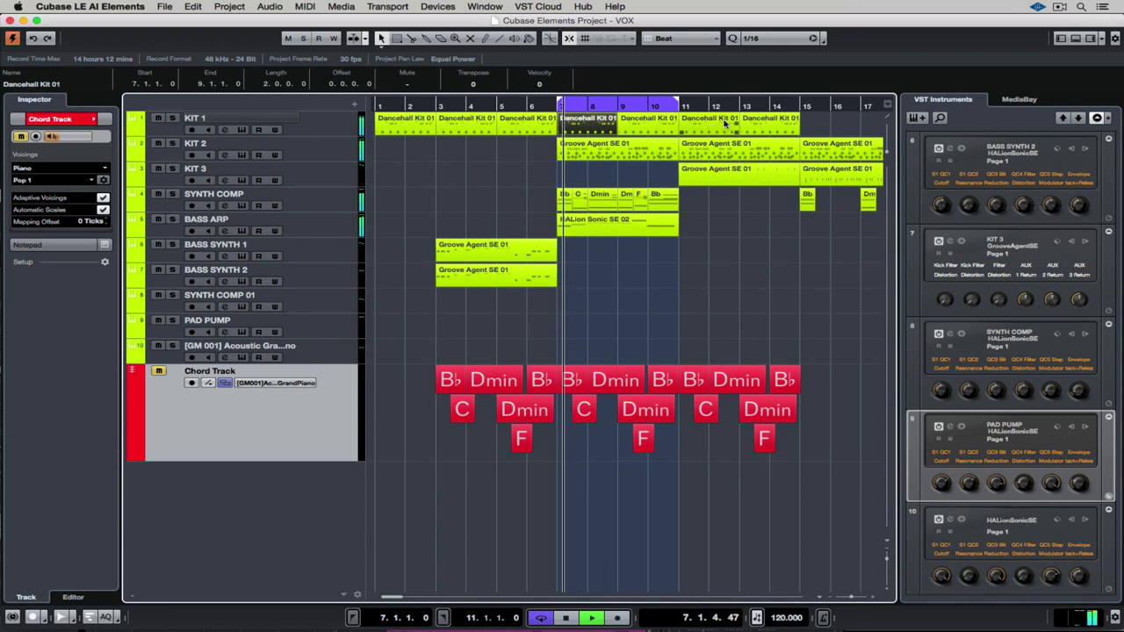
click(708, 120)
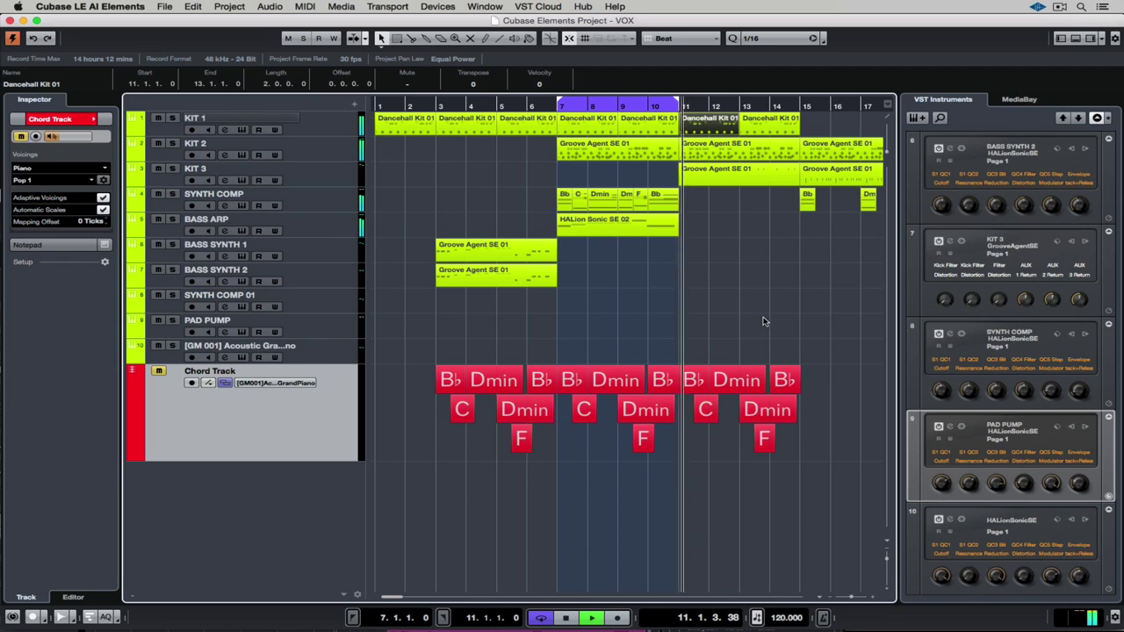
click(819, 158)
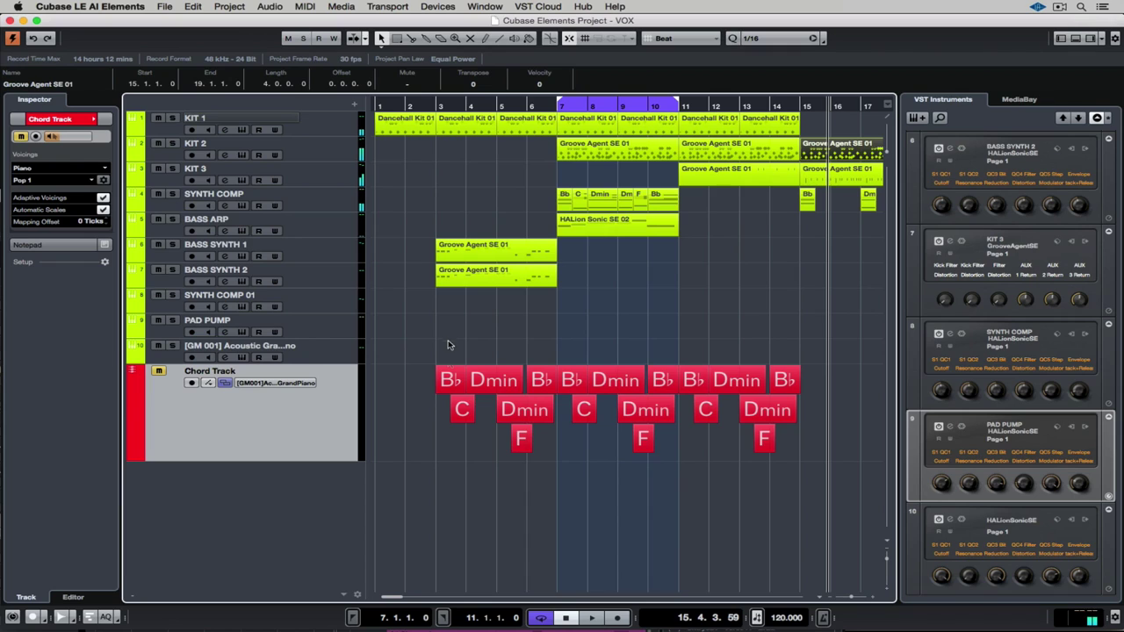
click(447, 374)
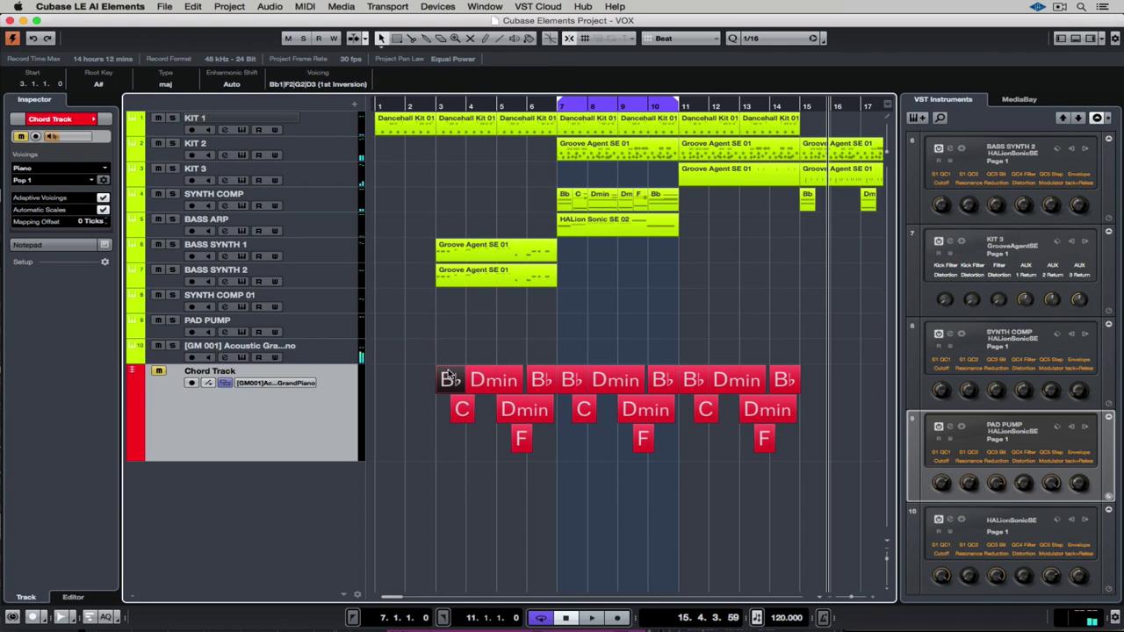
- Show the scale lane, turn off Automatic Scales, and add a C Major scale event at bar 7
click(209, 383)
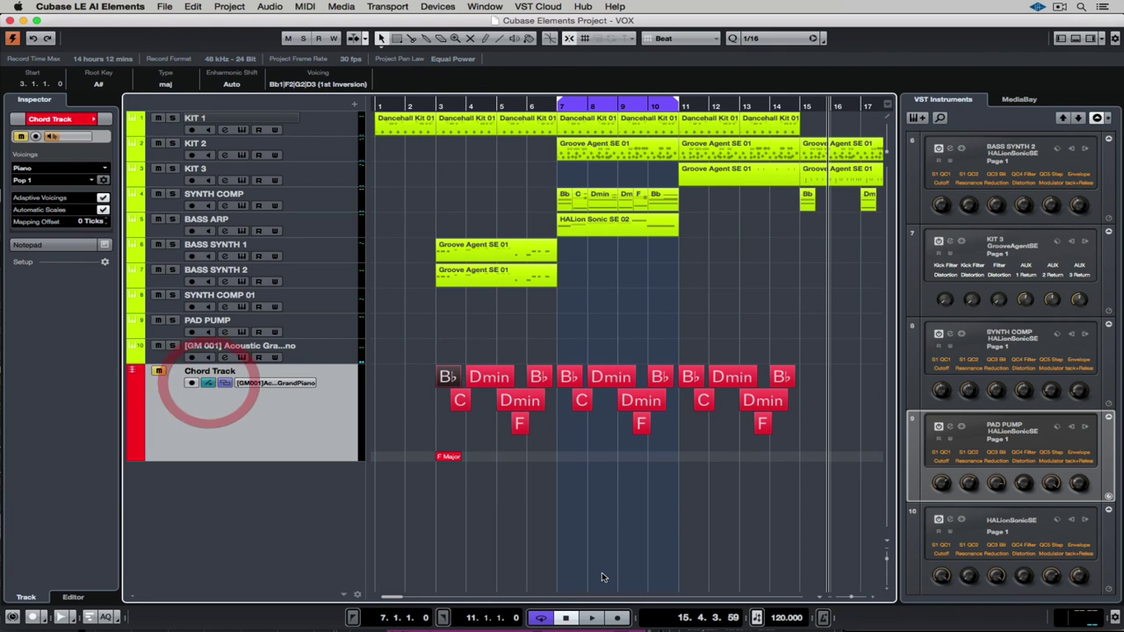
click(453, 458)
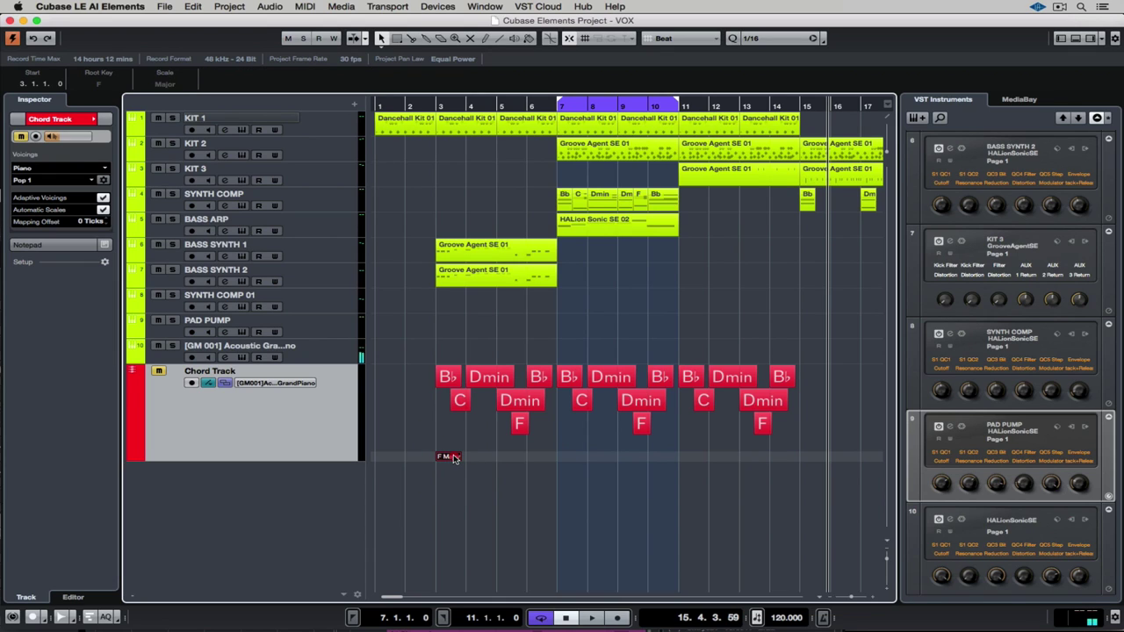
click(107, 211)
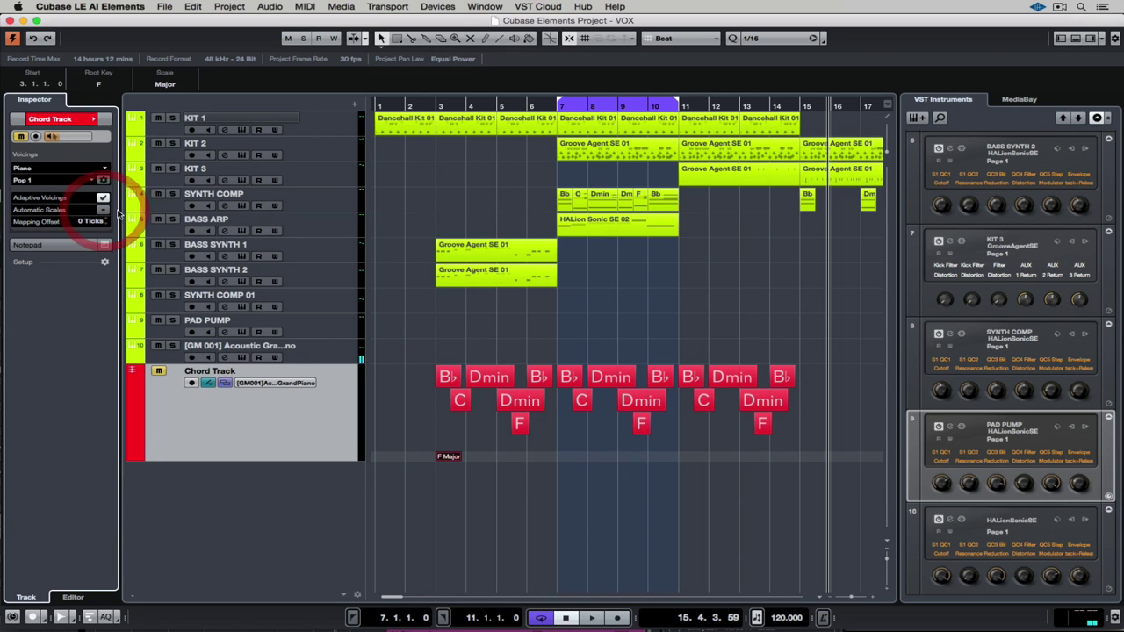
click(580, 400)
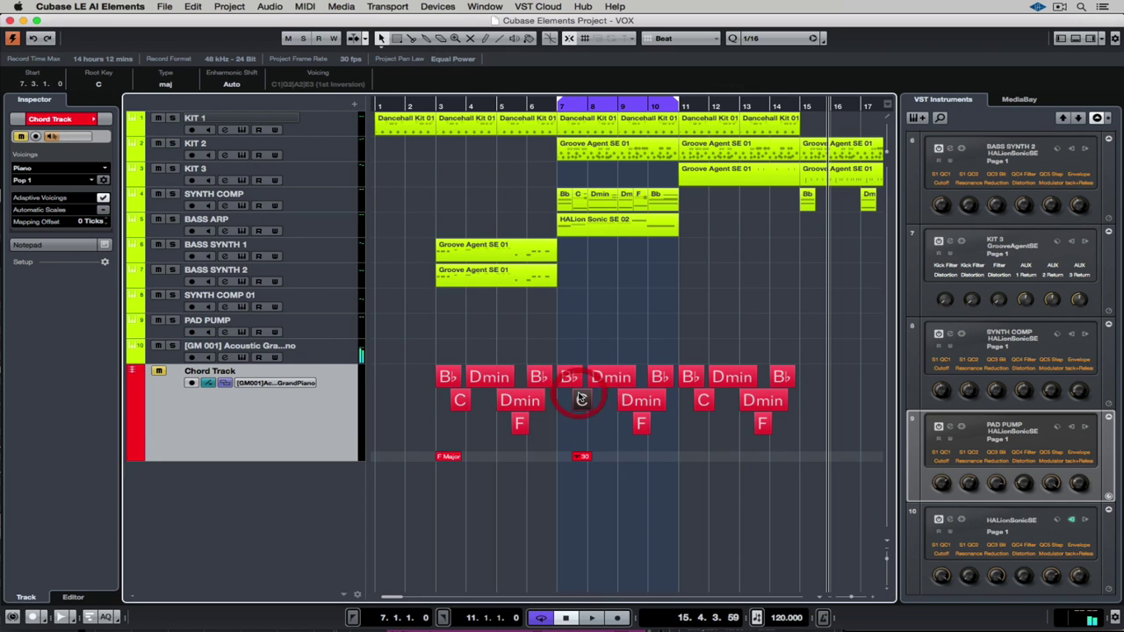
click(579, 456)
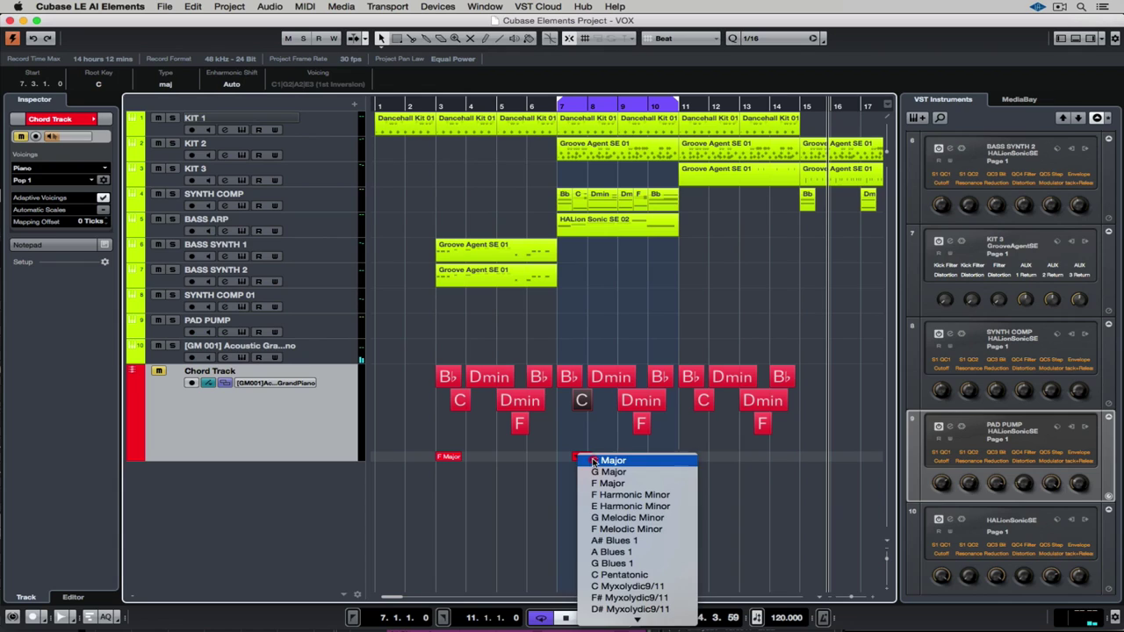
click(591, 459)
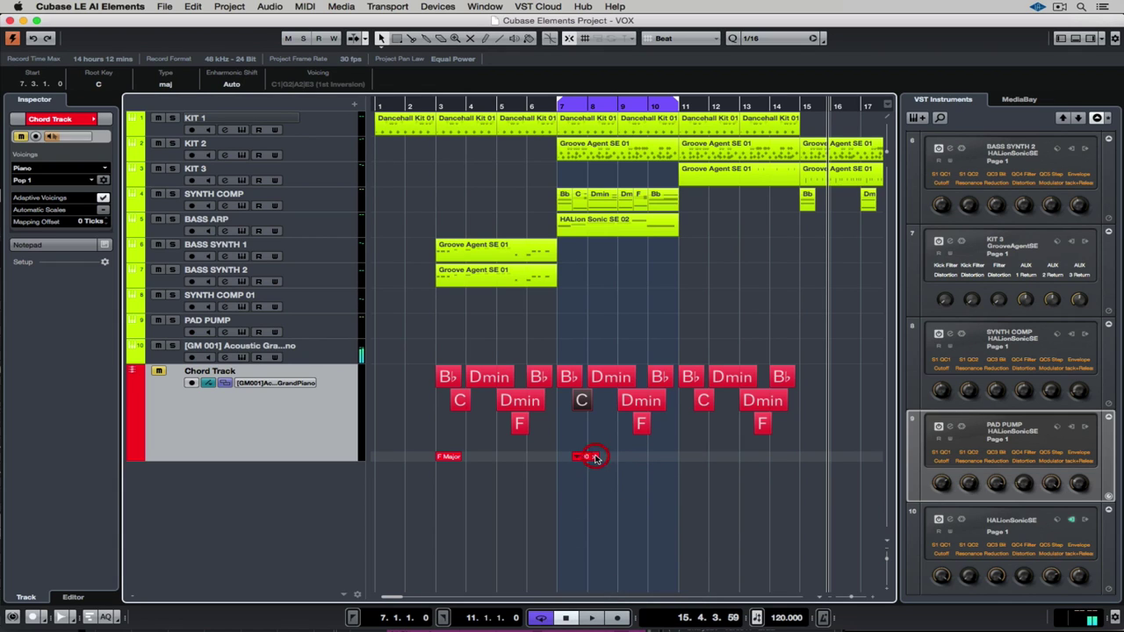
click(593, 457)
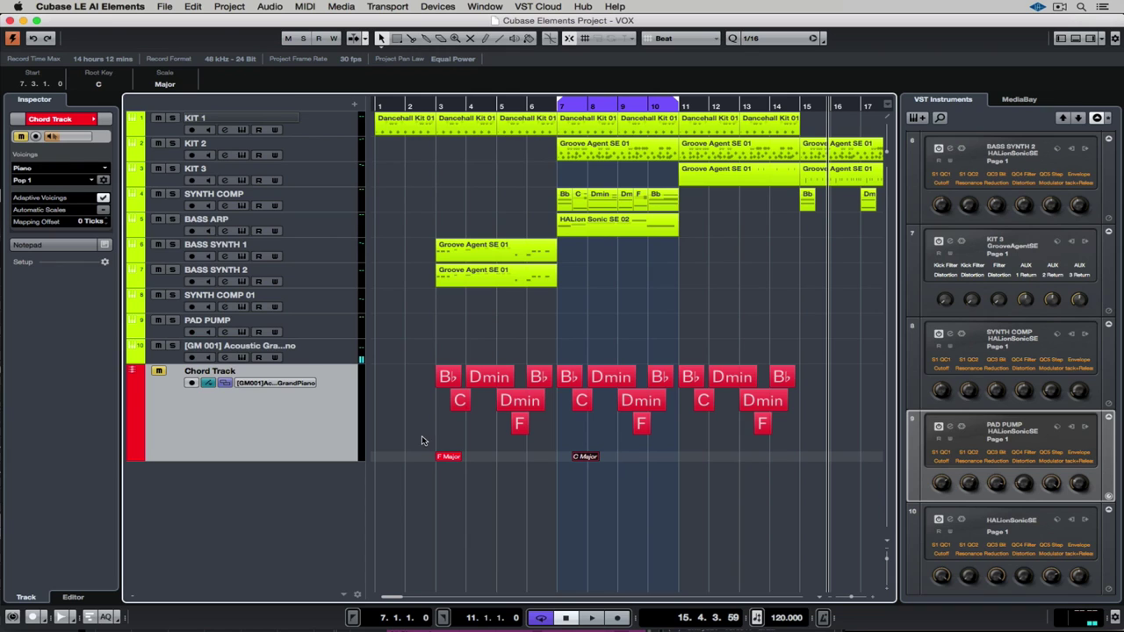
- Add a mono audio track named VOX HOOK under the Chord Track
click(354, 105)
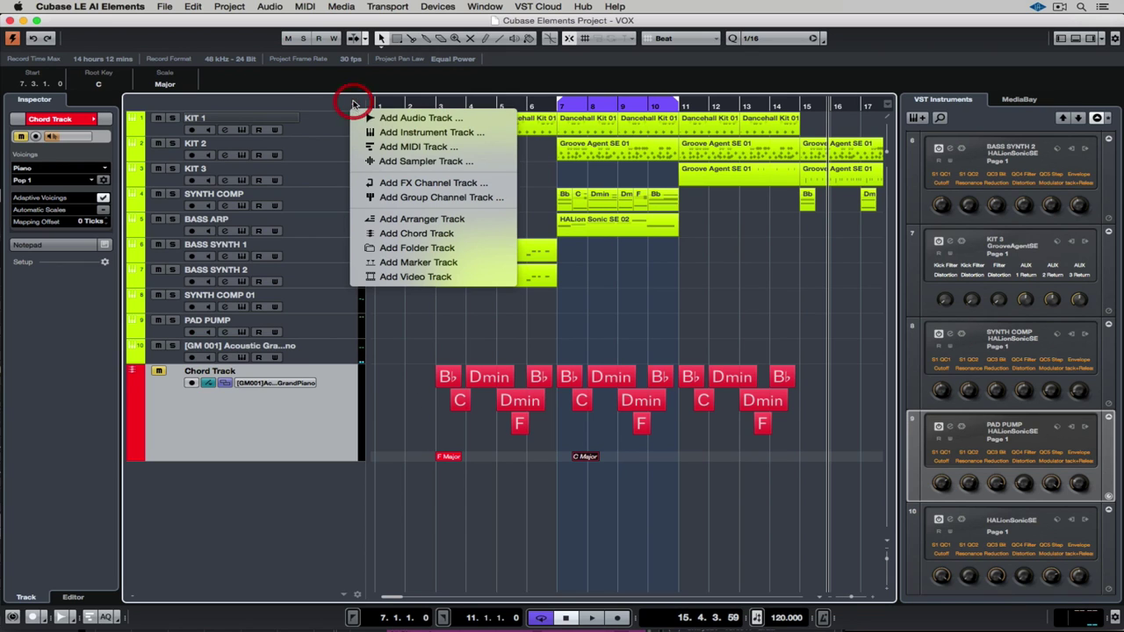
click(379, 117)
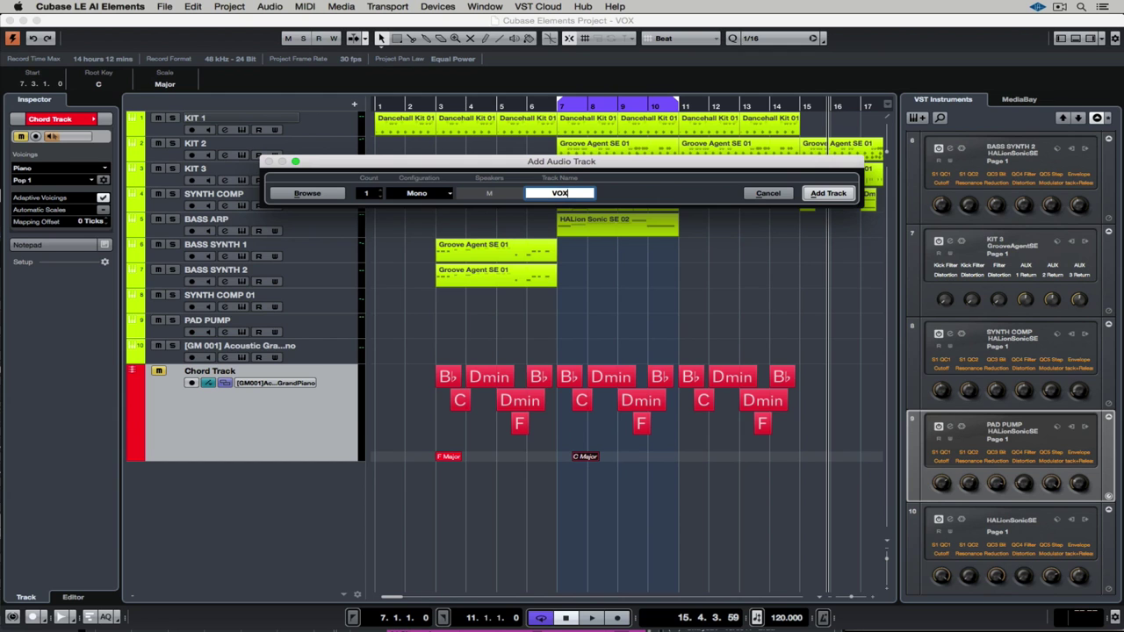
key(Return)
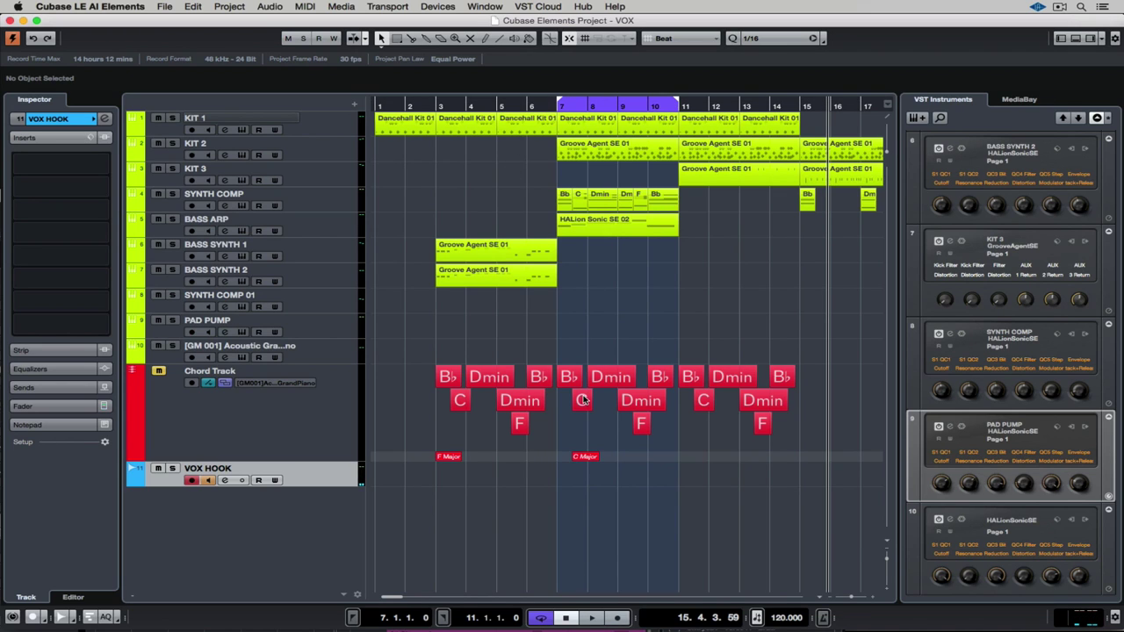
- Move the playback position to around bar 5 as the pre-roll start
click(526, 103)
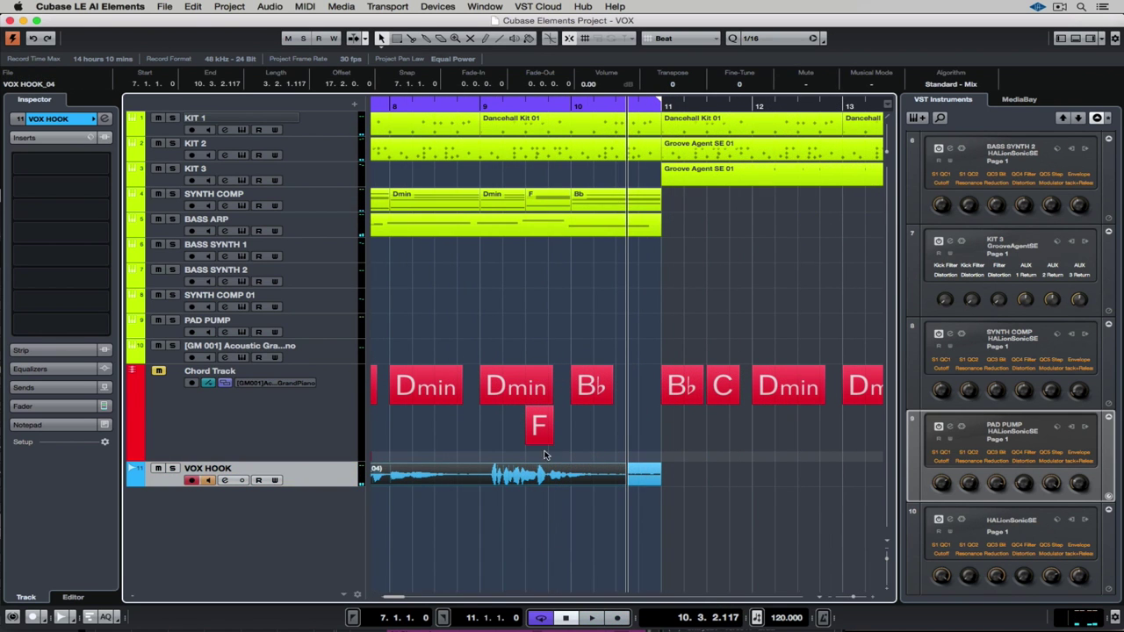
- Use range selection to delete the vocal take's tail after bar 10.2 and another range
click(397, 40)
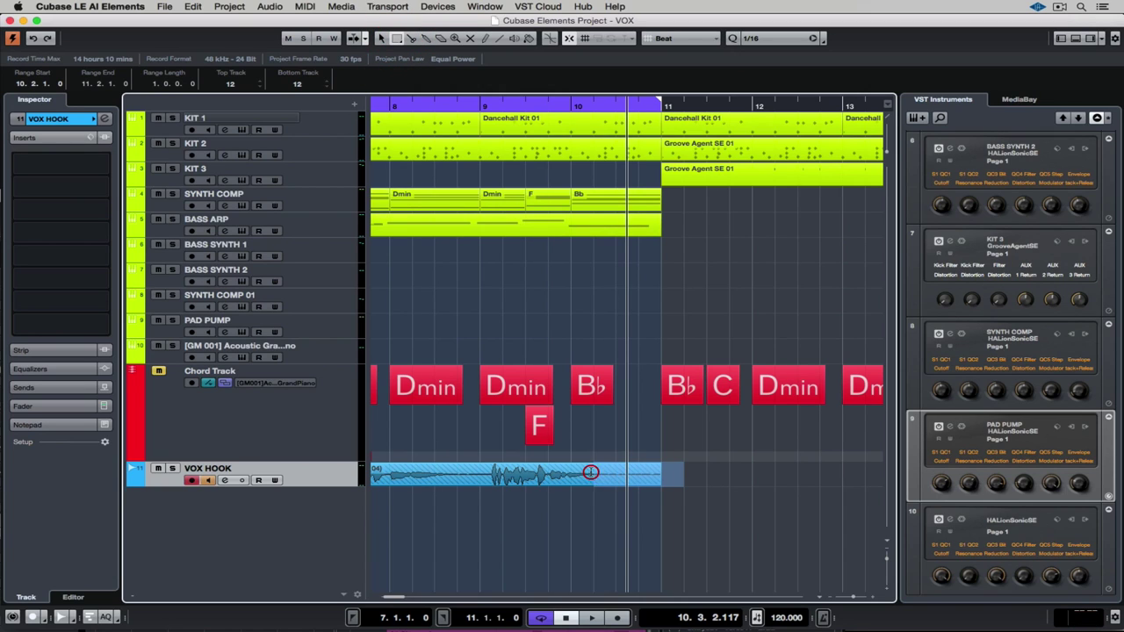
key(Delete)
scroll(579, 470, left, 5)
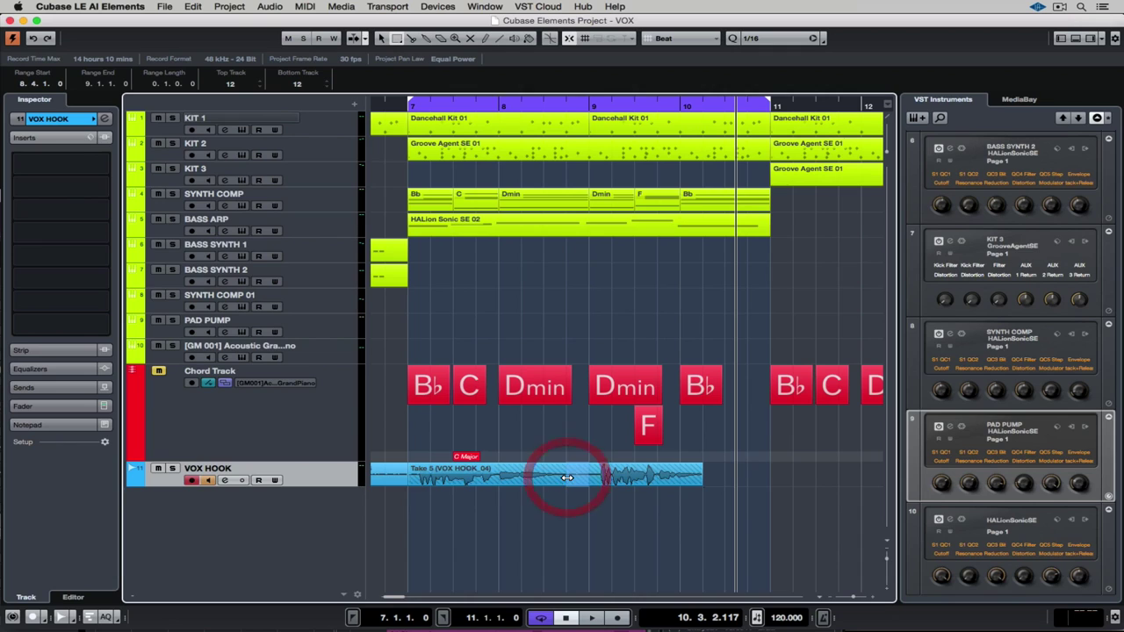
key(Delete)
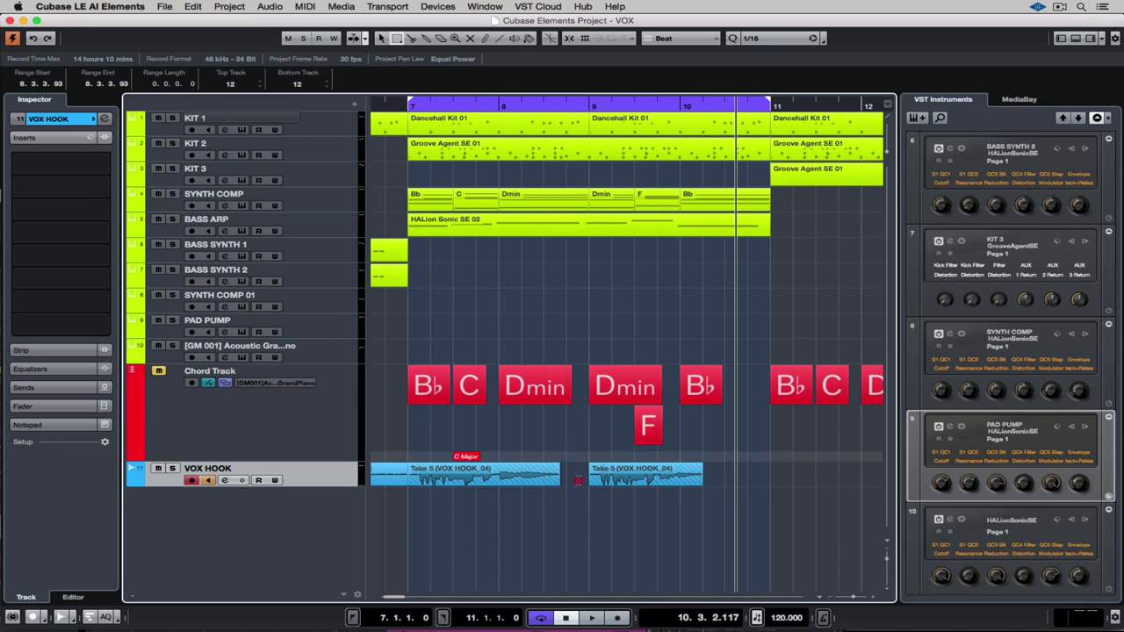
- Trim the second vocal event's start and delete the leftover VOX HOOK_04 audio
click(594, 480)
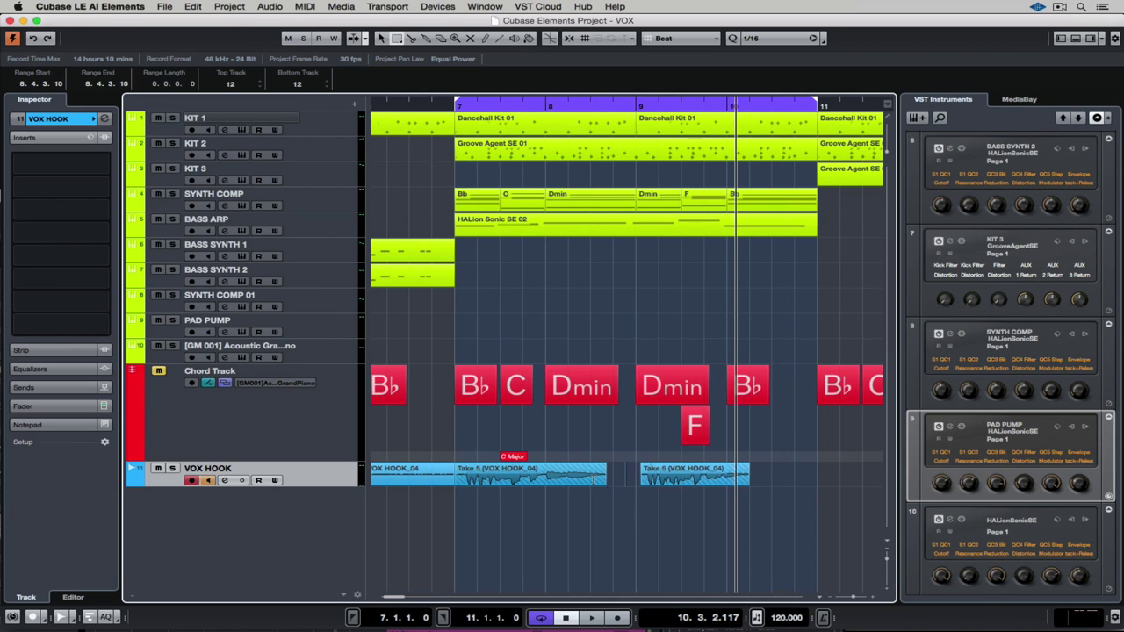
scroll(448, 491, left, 5)
drag(494, 468, 604, 468)
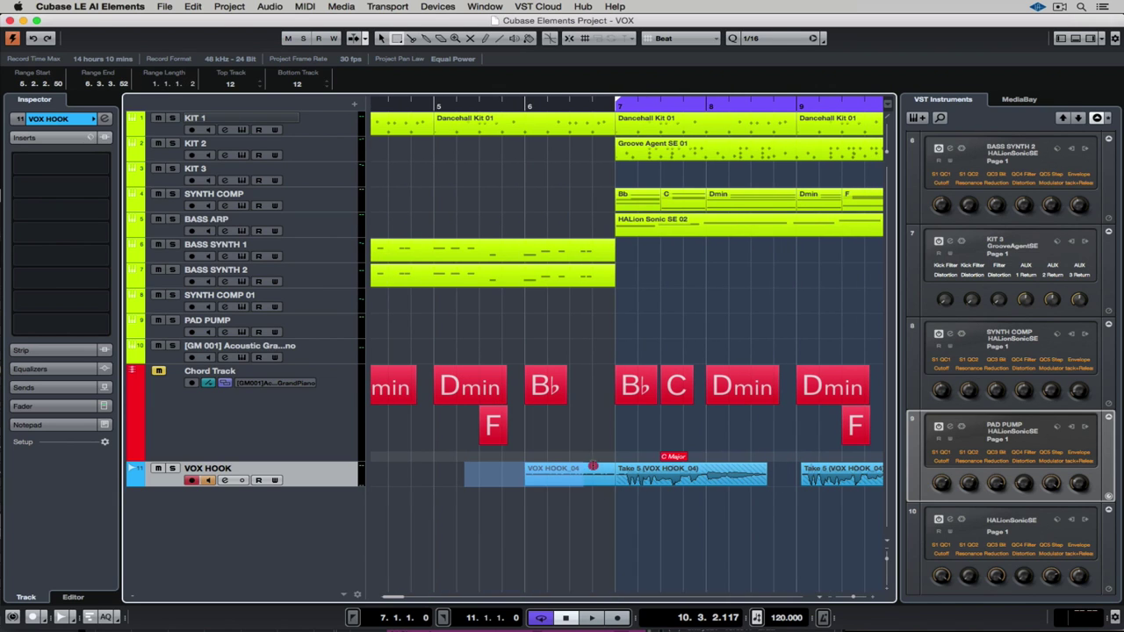
click(621, 472)
key(Delete)
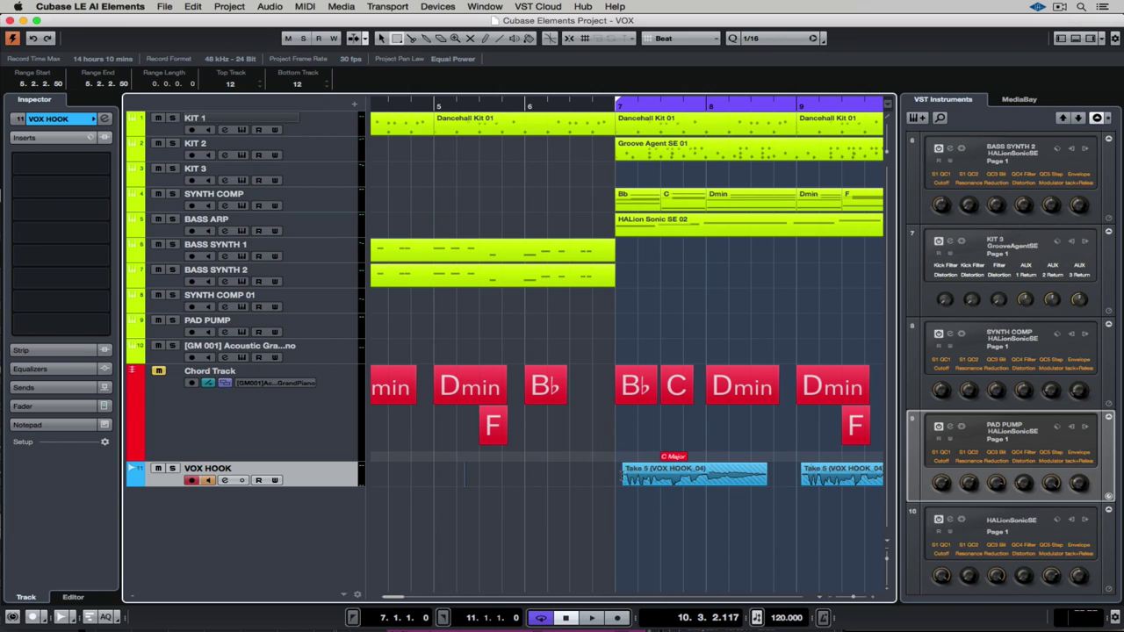
- Select the vocal event and start playback from it
scroll(614, 471, right, 2)
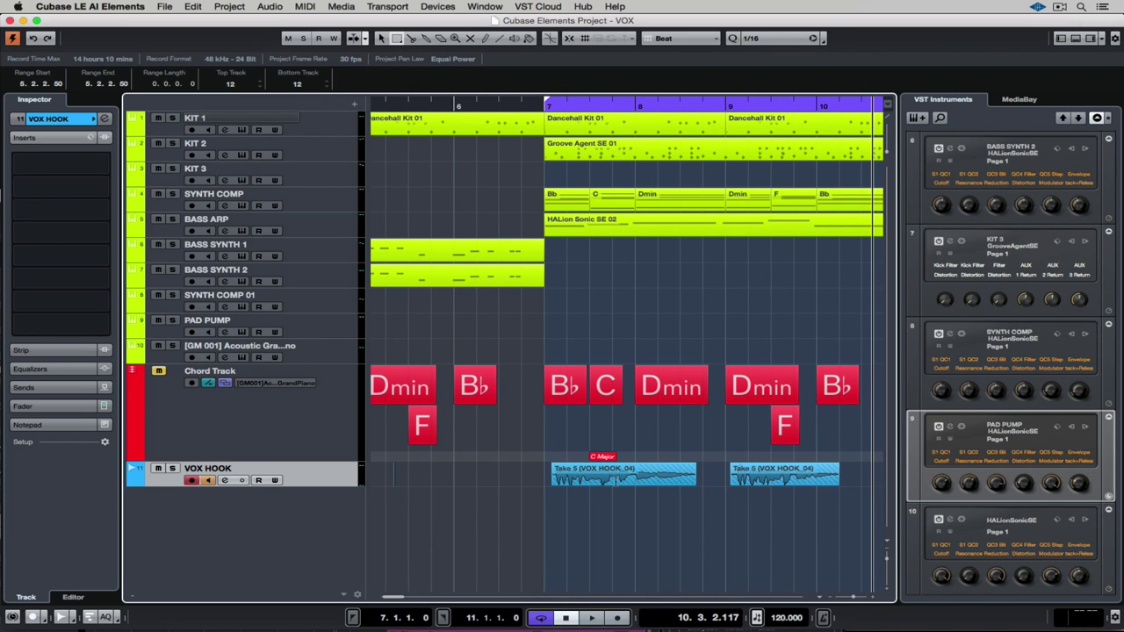
click(553, 468)
key(space)
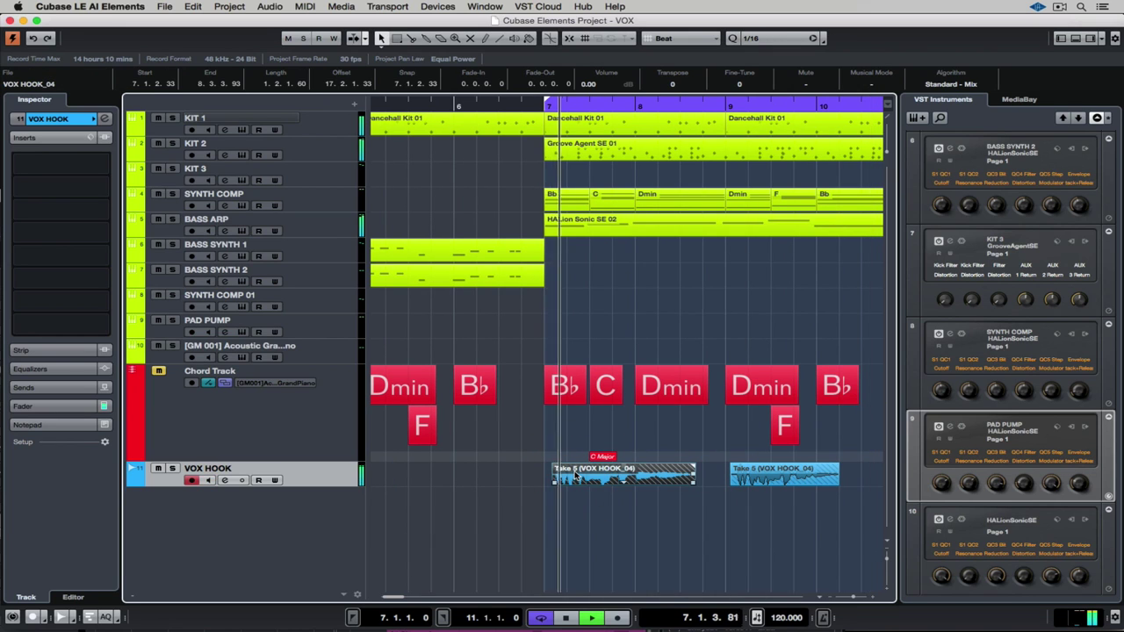
- Set the first vocal event to Take 3 and the second to Take 4, then stop and zoom out
click(623, 481)
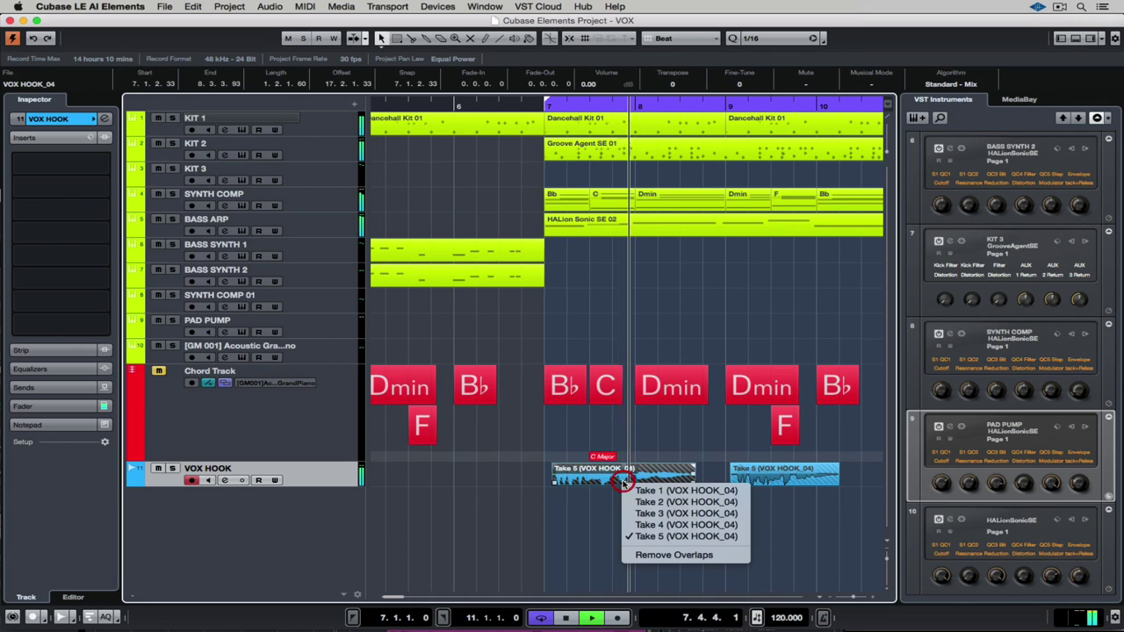
click(652, 525)
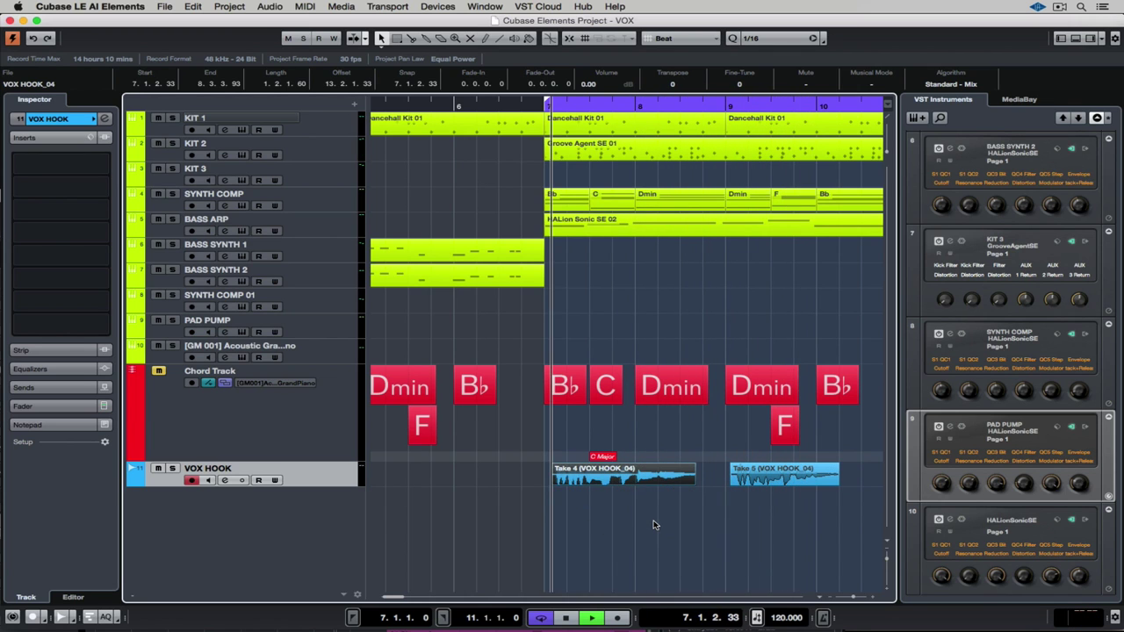
click(621, 479)
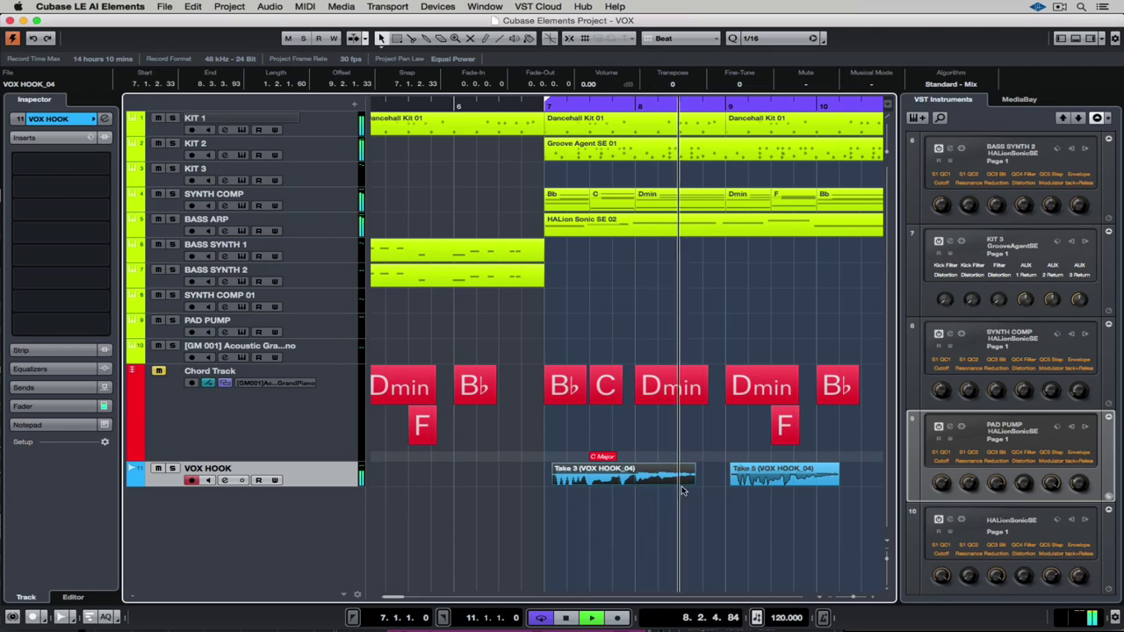
click(781, 484)
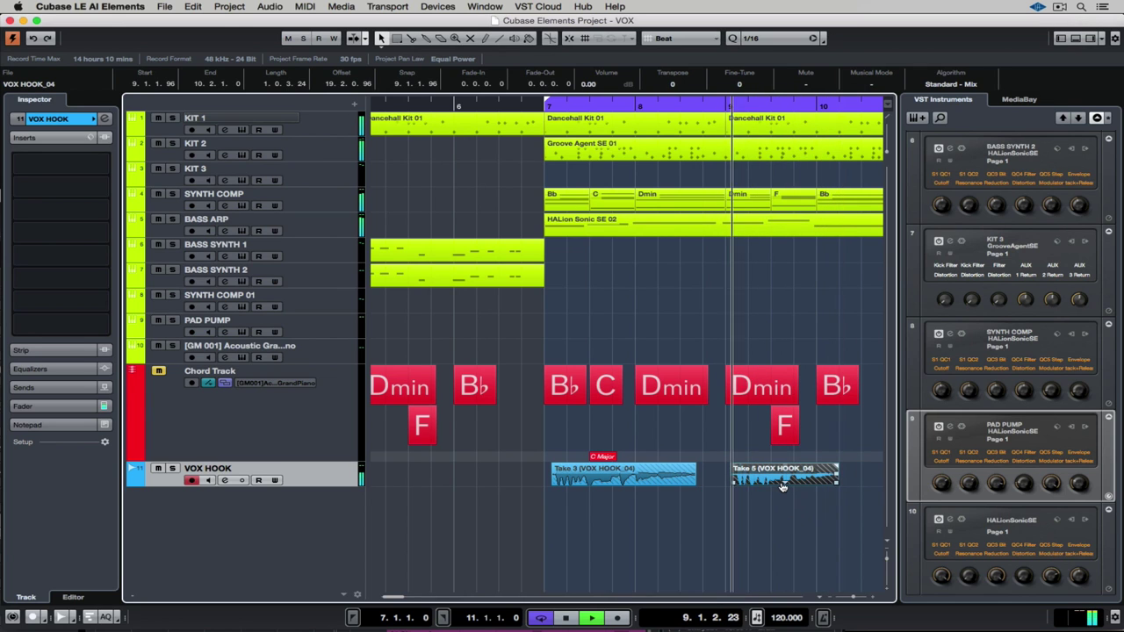
click(782, 485)
click(808, 520)
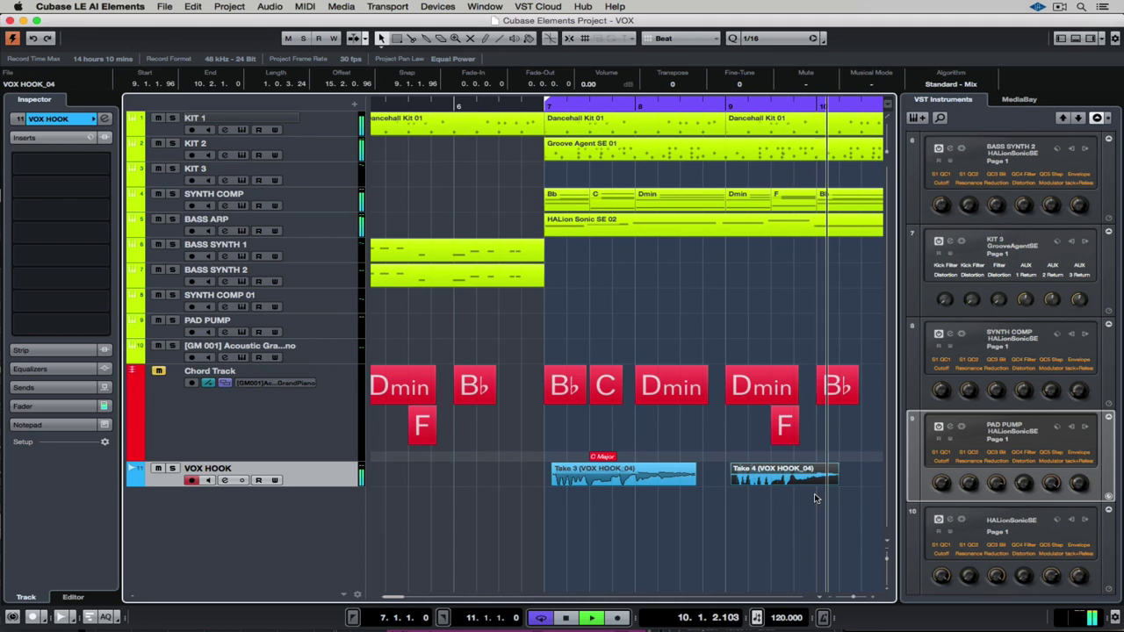
key(space)
key(g)
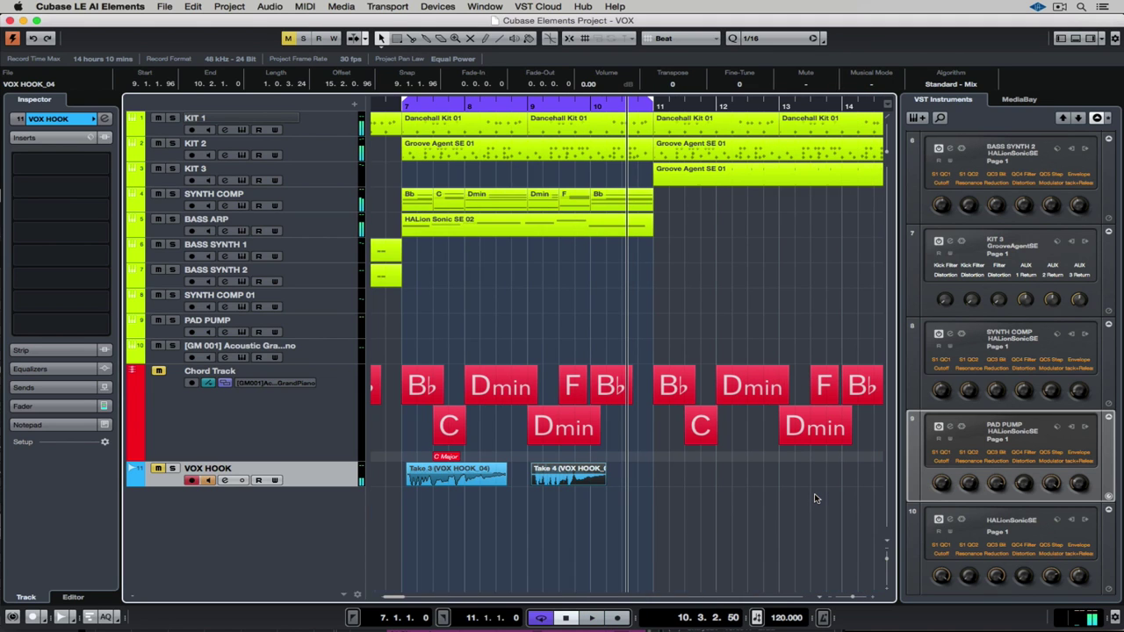
- Audition vocal strip presets on VOX HOOK and load AM Vocal 5 Male Pop
click(223, 481)
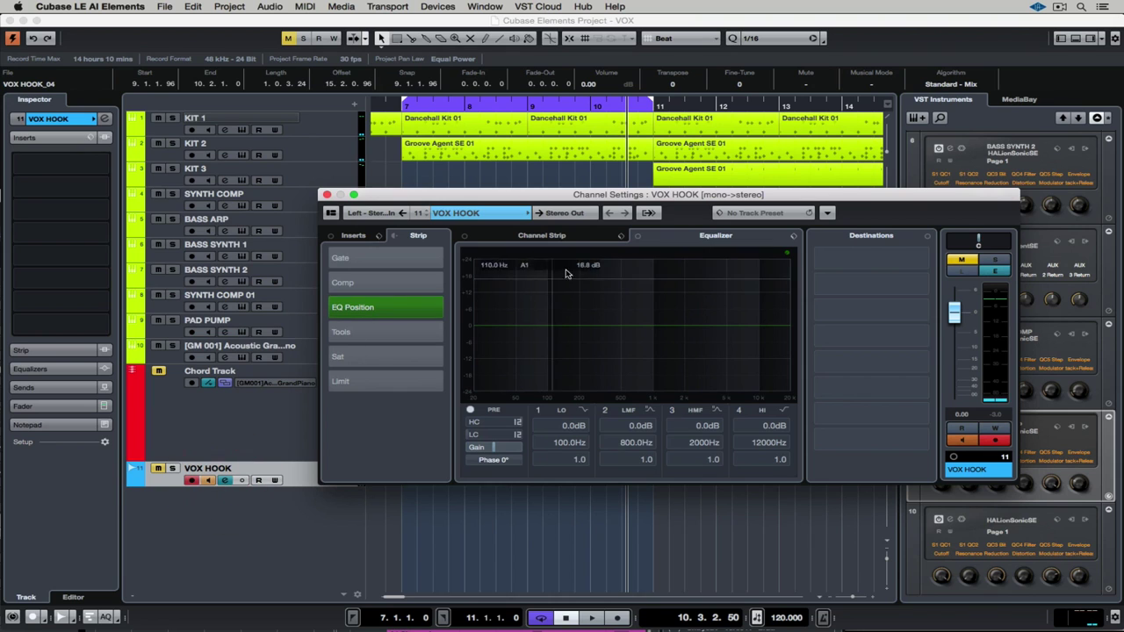
click(620, 235)
key(space)
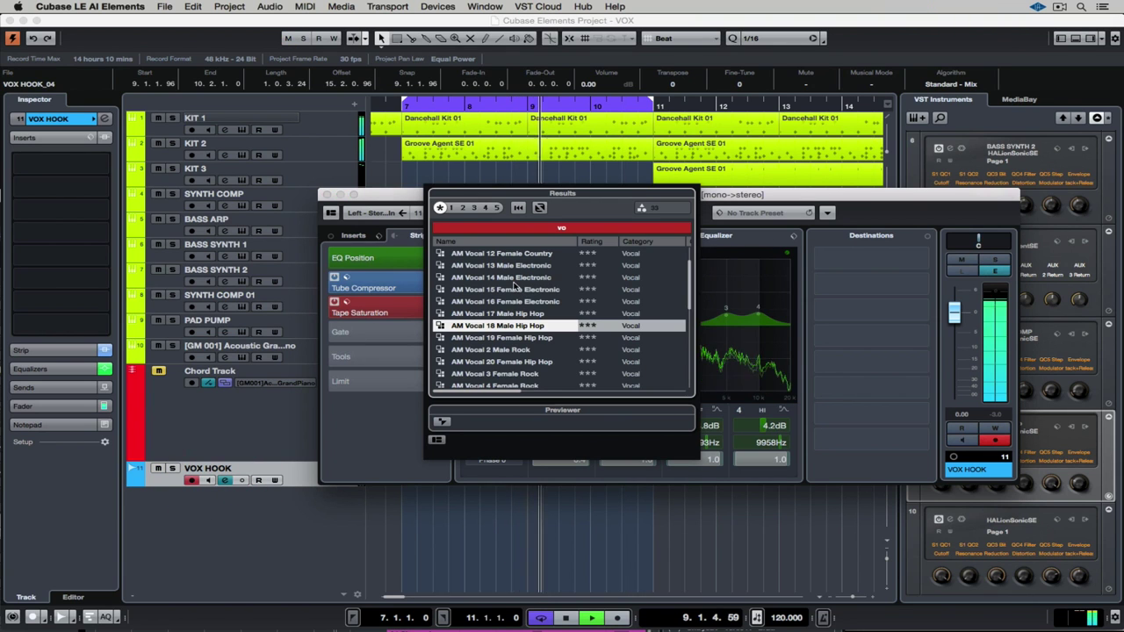
click(513, 279)
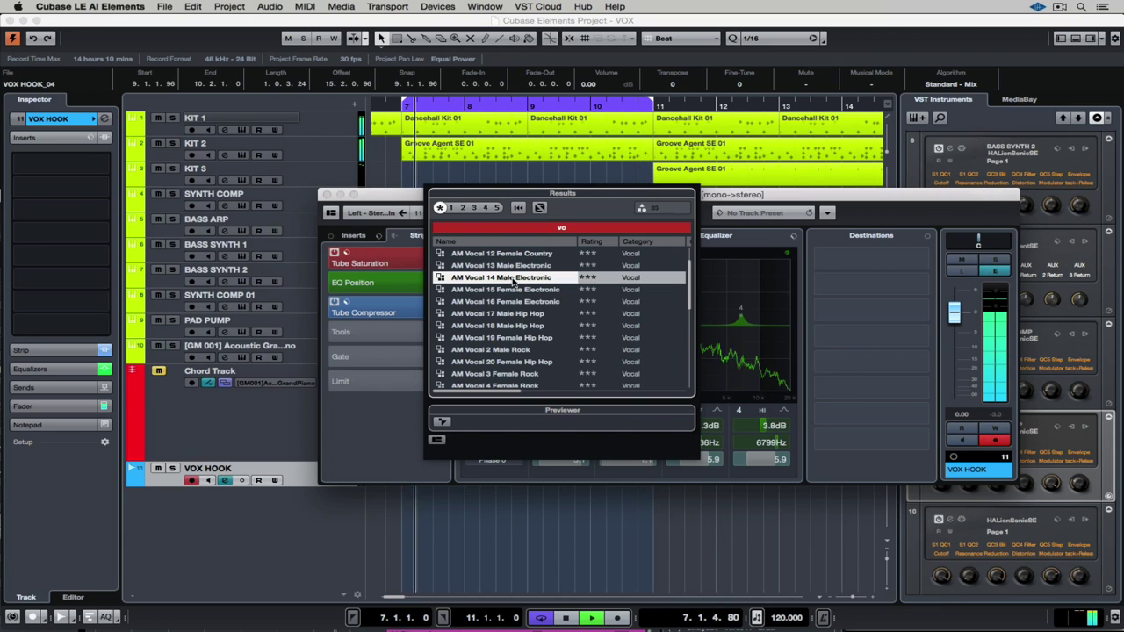
scroll(508, 337, down, 3)
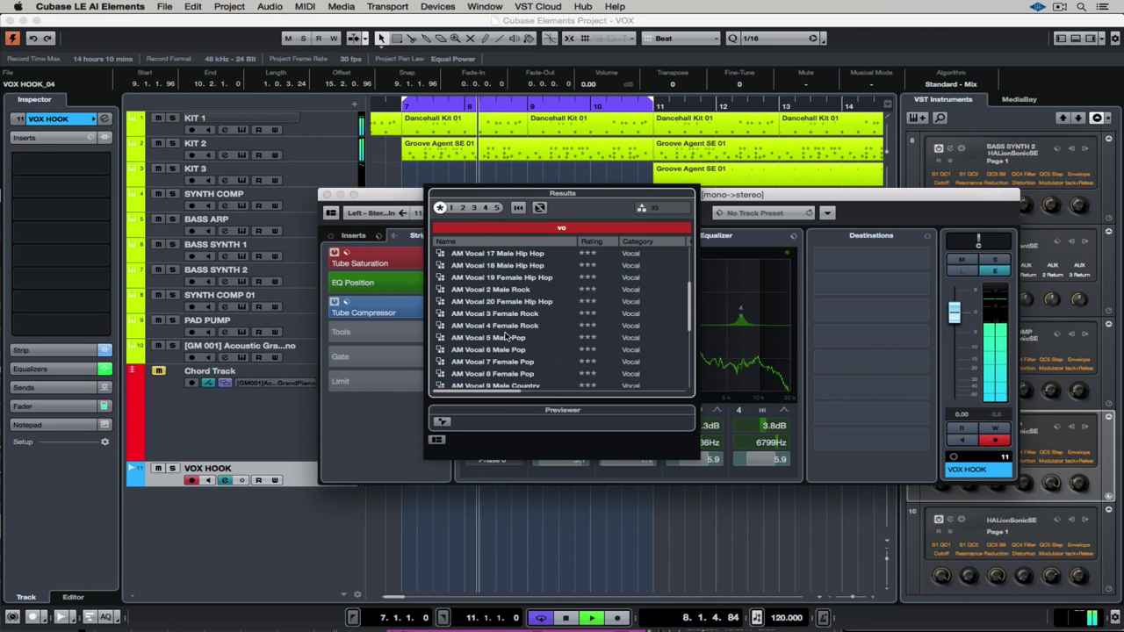
click(499, 339)
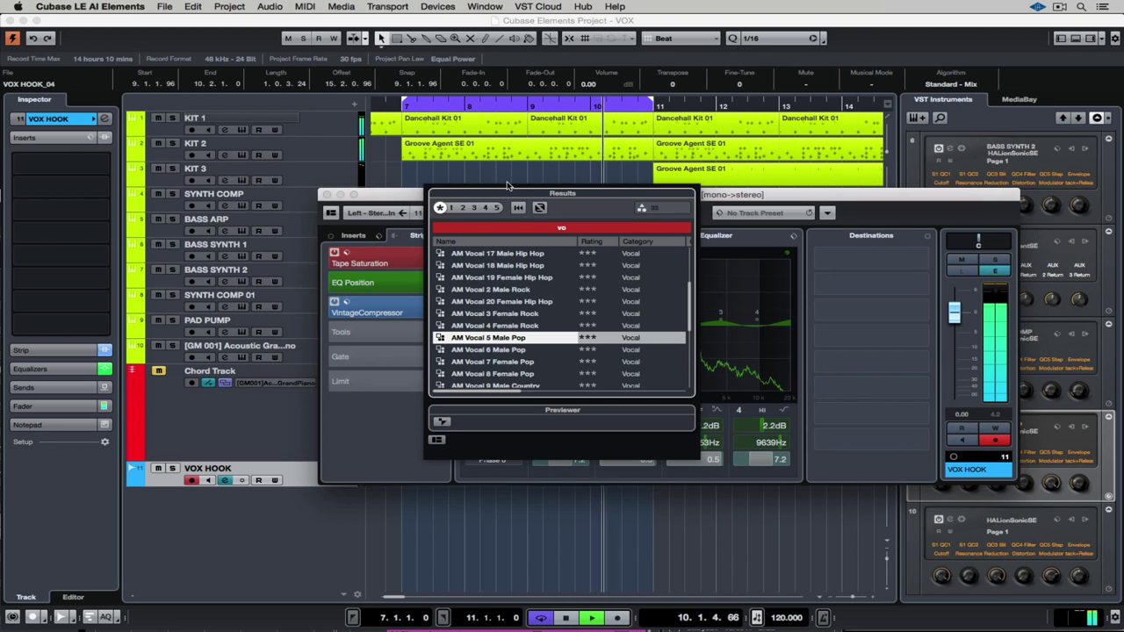
click(403, 197)
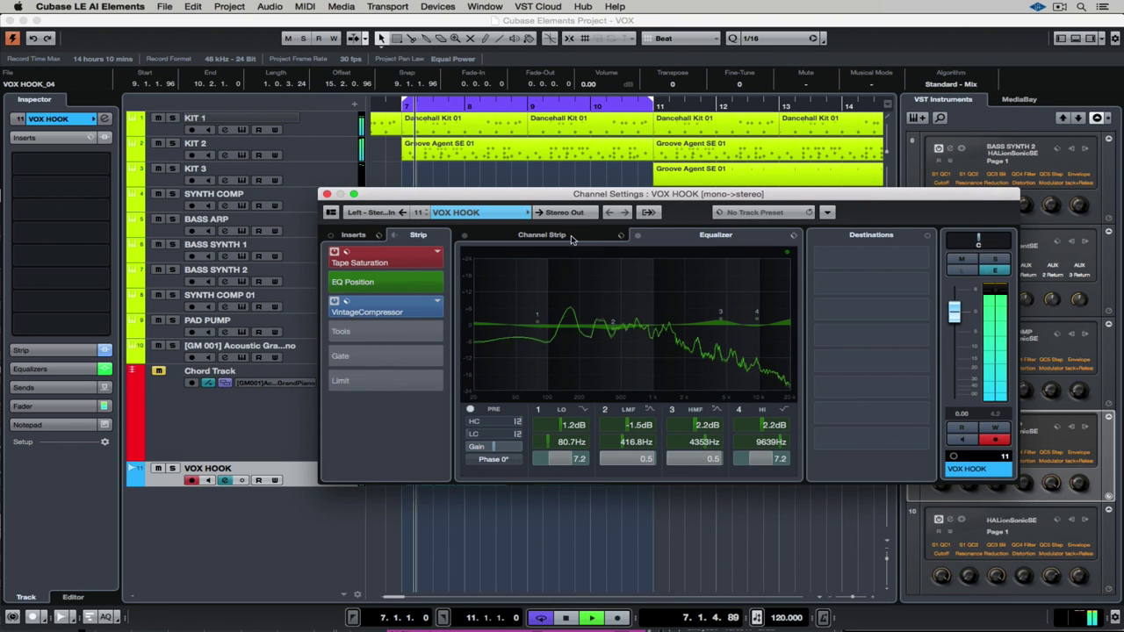
- Boost the high EQ band about 6.3 dB near 5.4 kHz and show the Channel Strip modules
drag(758, 323, 732, 311)
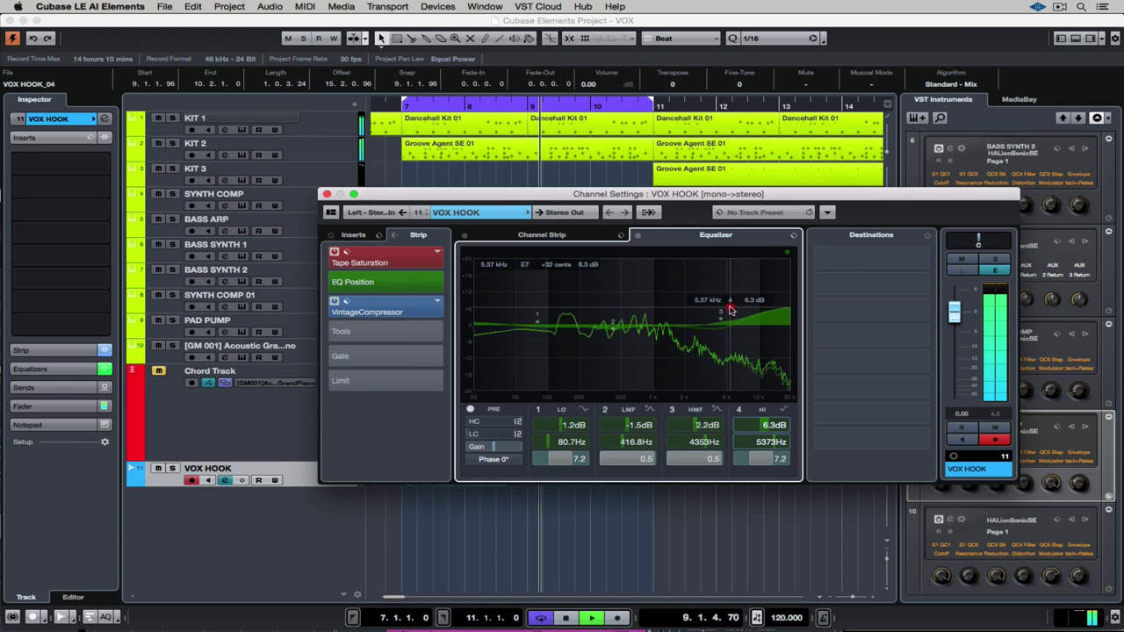
click(729, 307)
click(582, 233)
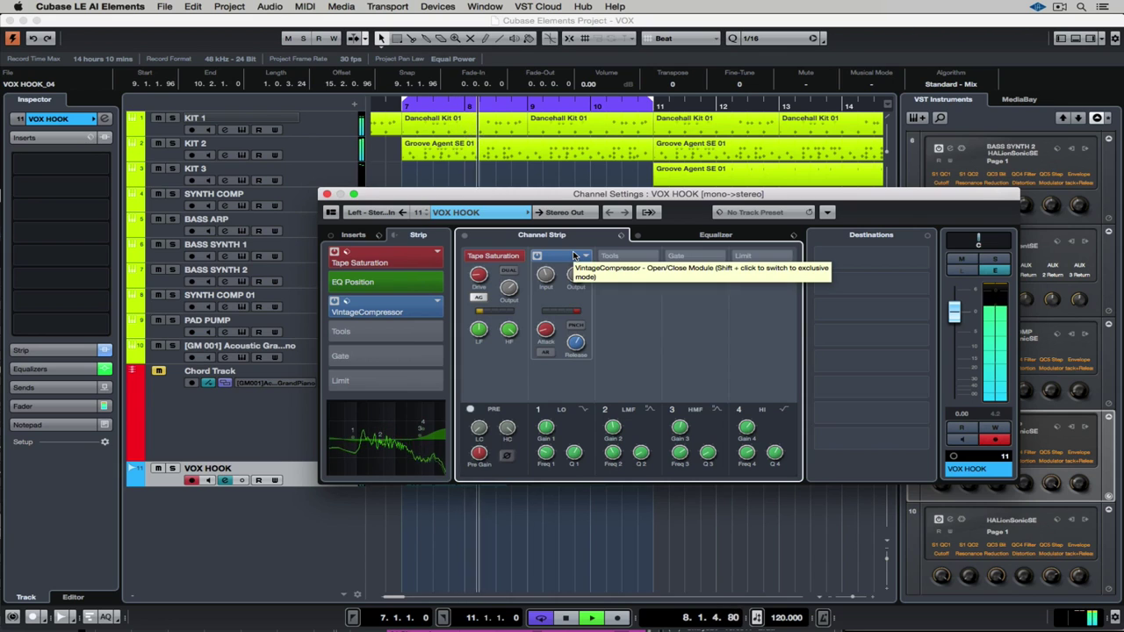
click(331, 194)
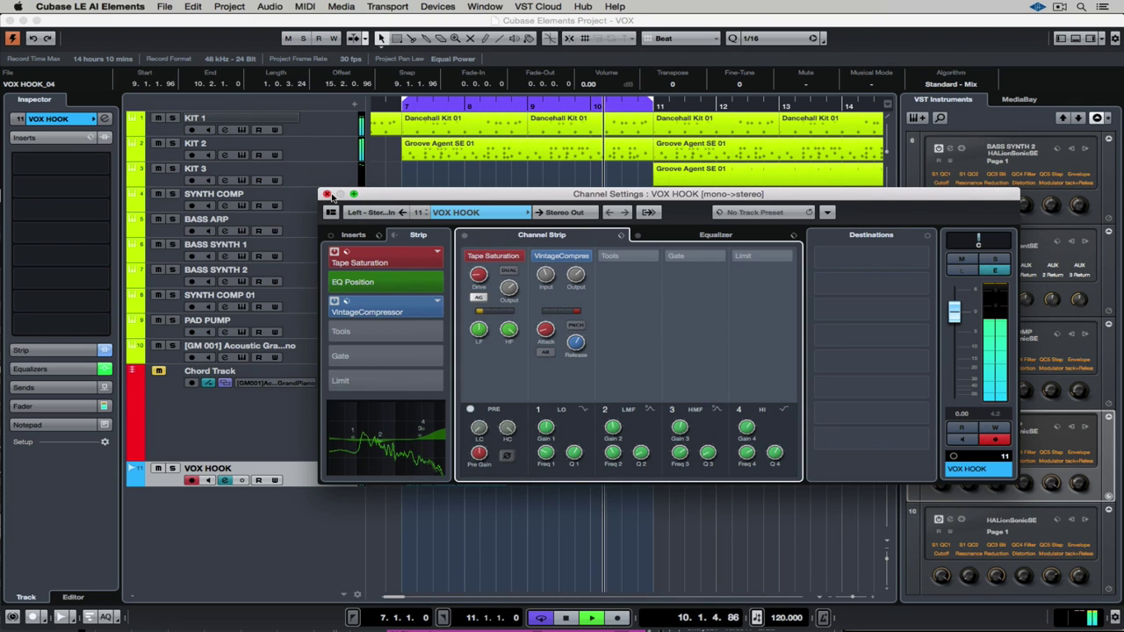
- Load Pitch Correct into VOX HOOK's first insert and raise its correction speed to 52
click(355, 235)
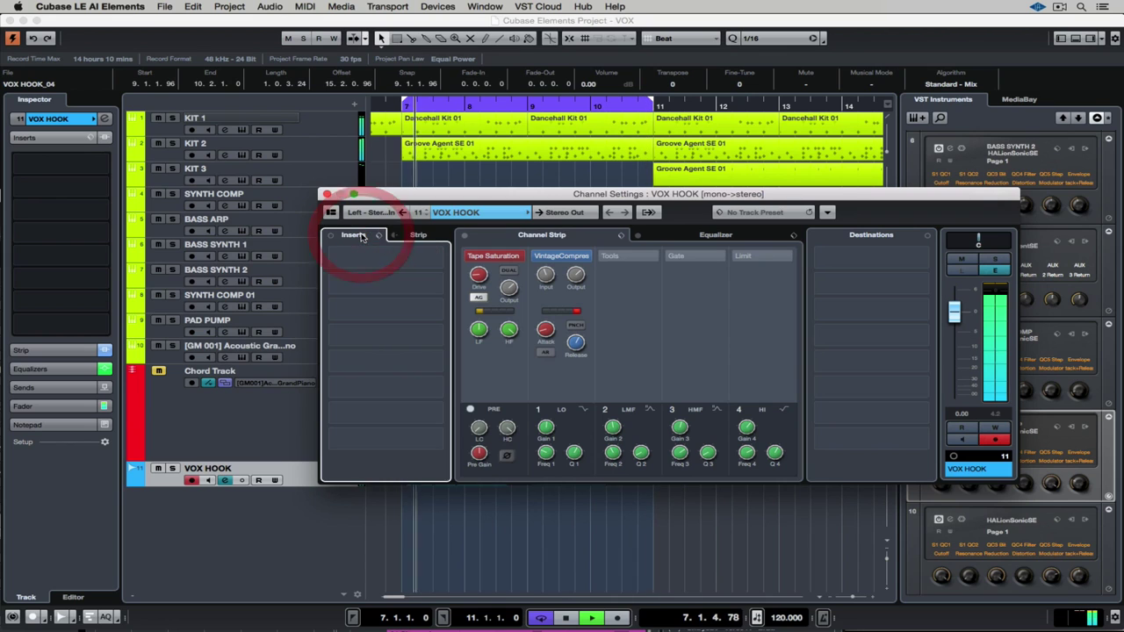
click(439, 260)
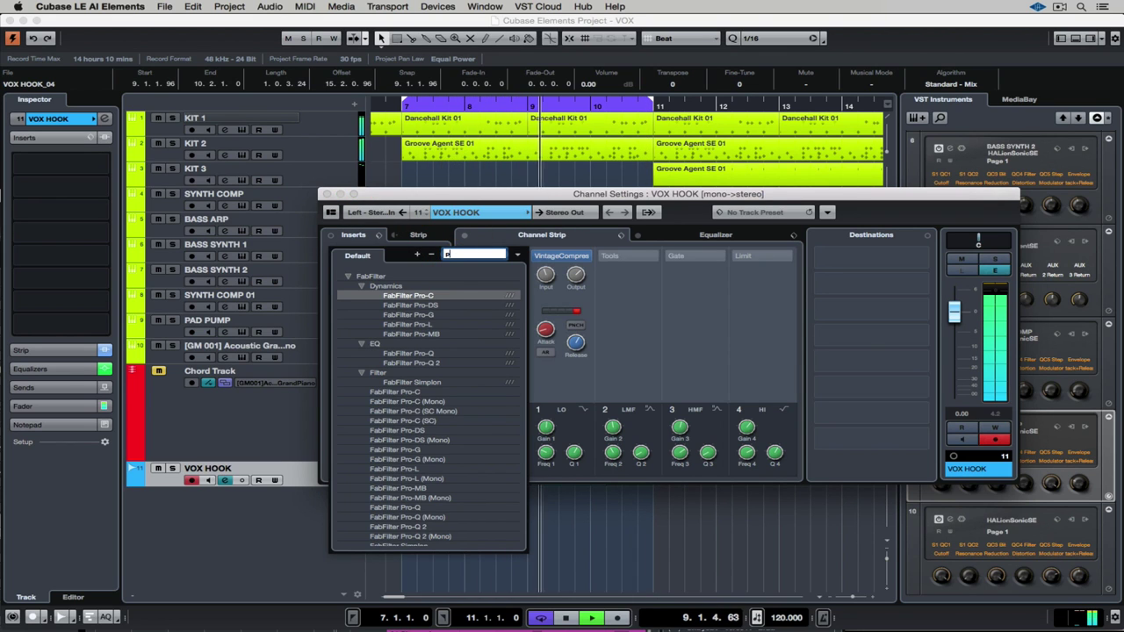
text(pitch)
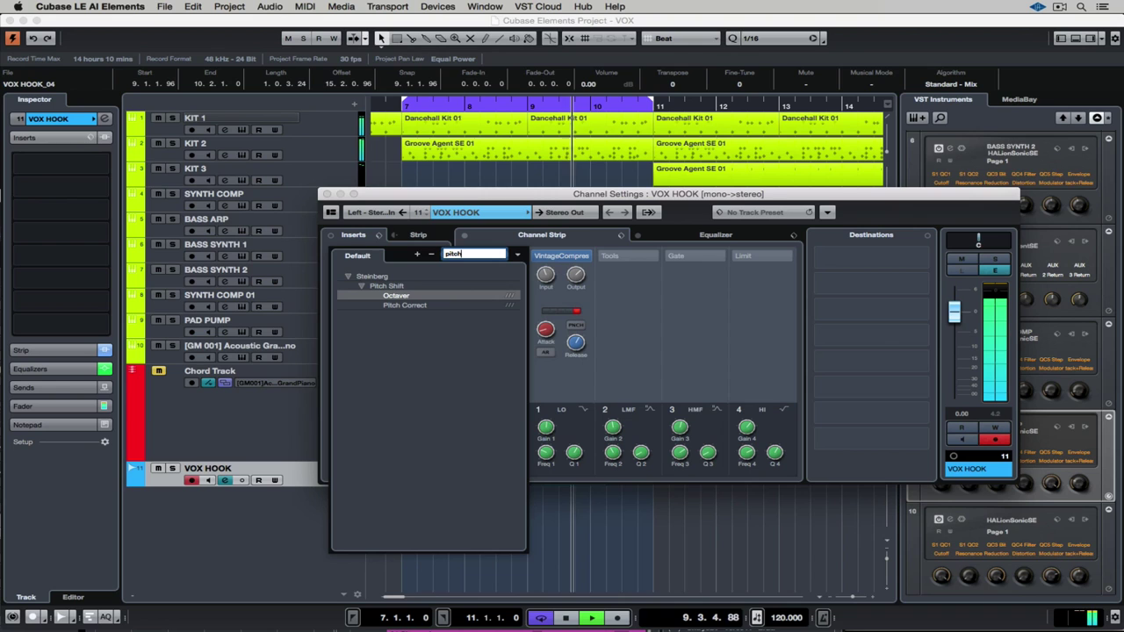
click(418, 306)
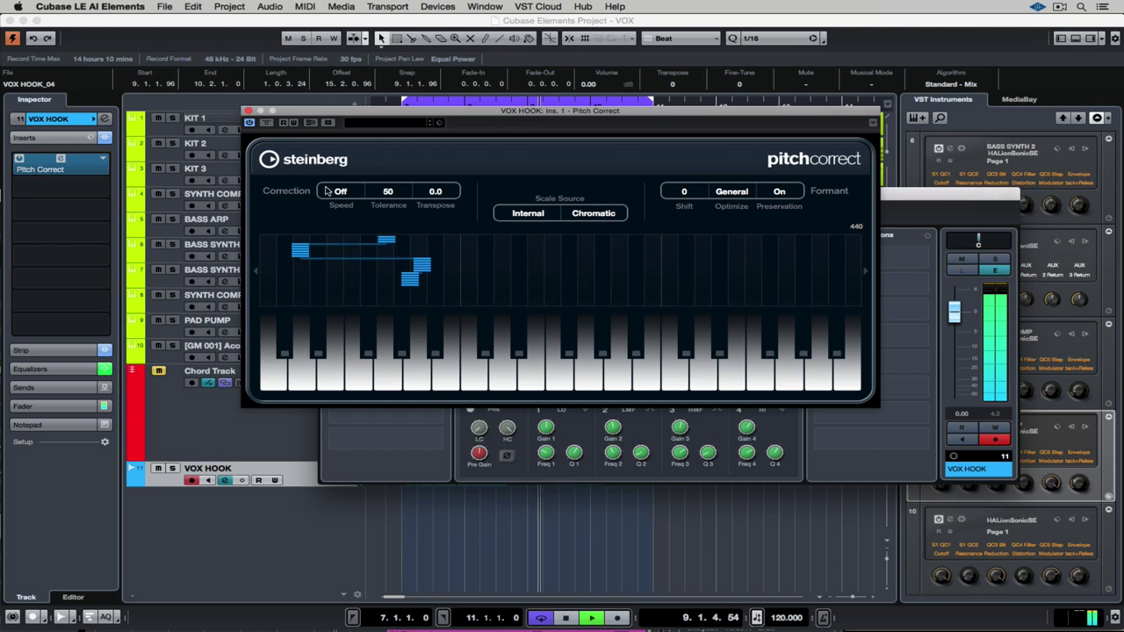
drag(341, 191, 343, 143)
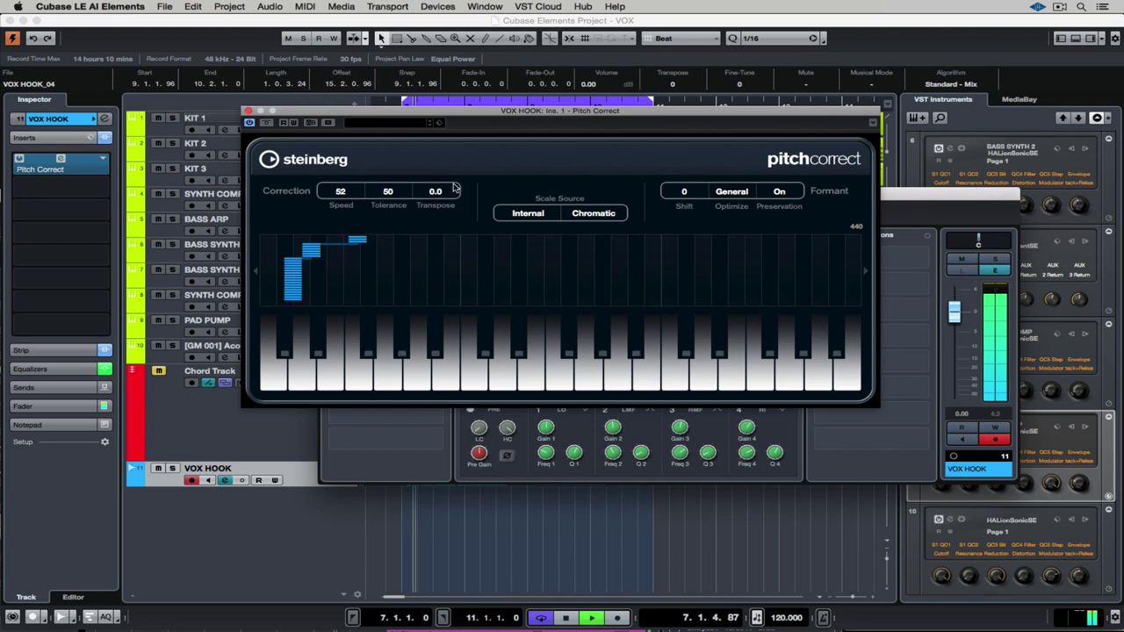
- Switch Pitch Correct to a Custom scale containing E, F, G, A and C
click(580, 215)
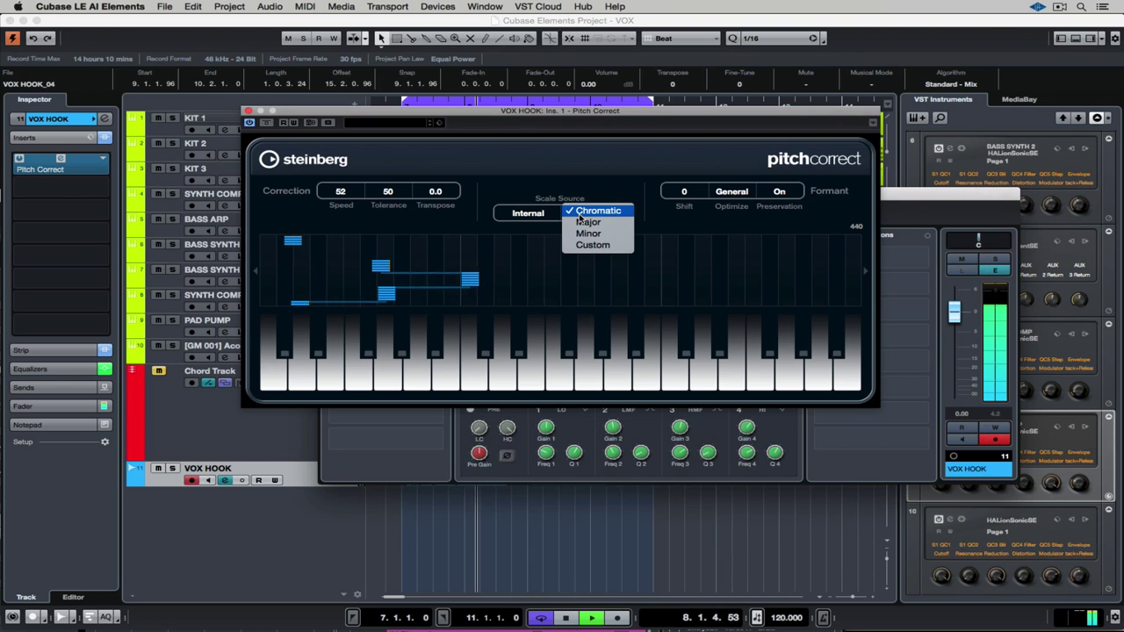
click(587, 247)
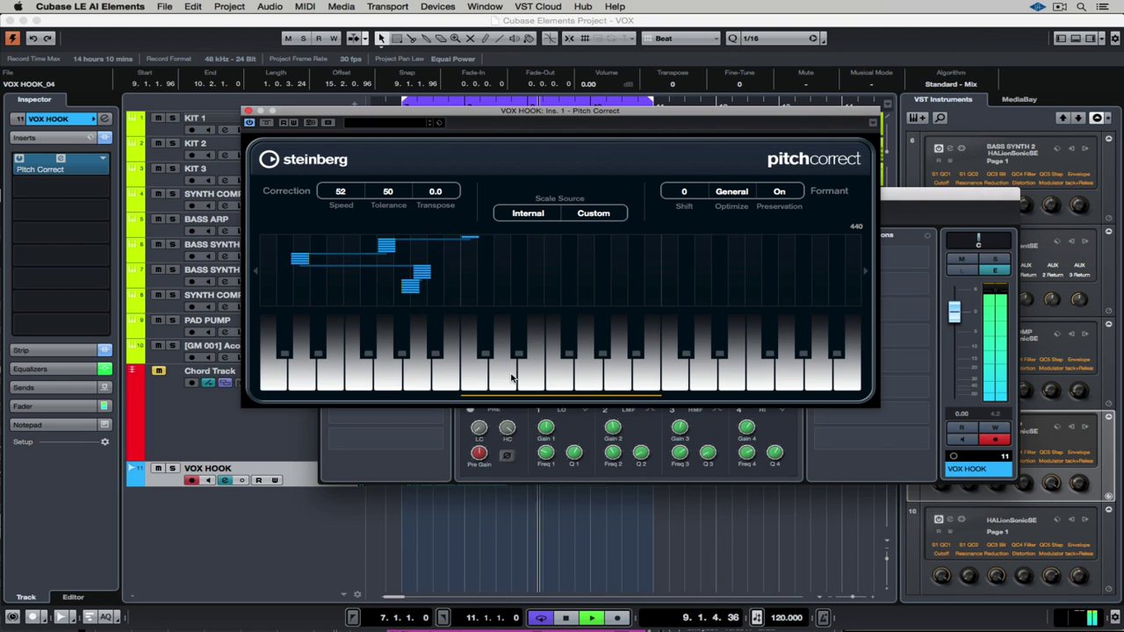
click(530, 378)
click(559, 378)
click(618, 377)
click(586, 378)
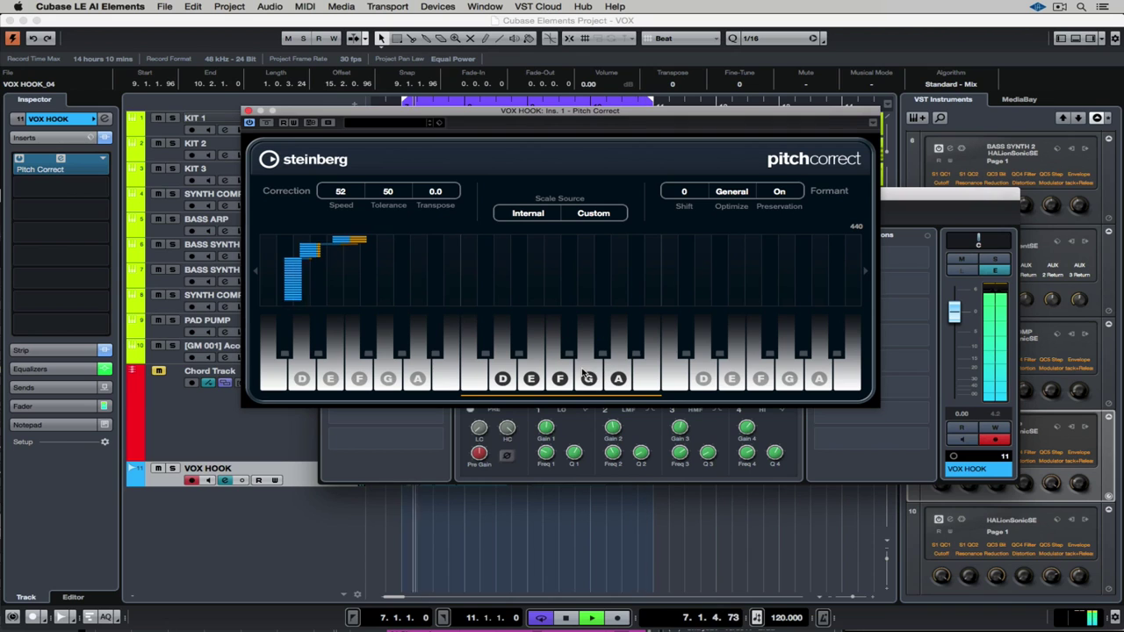
click(681, 383)
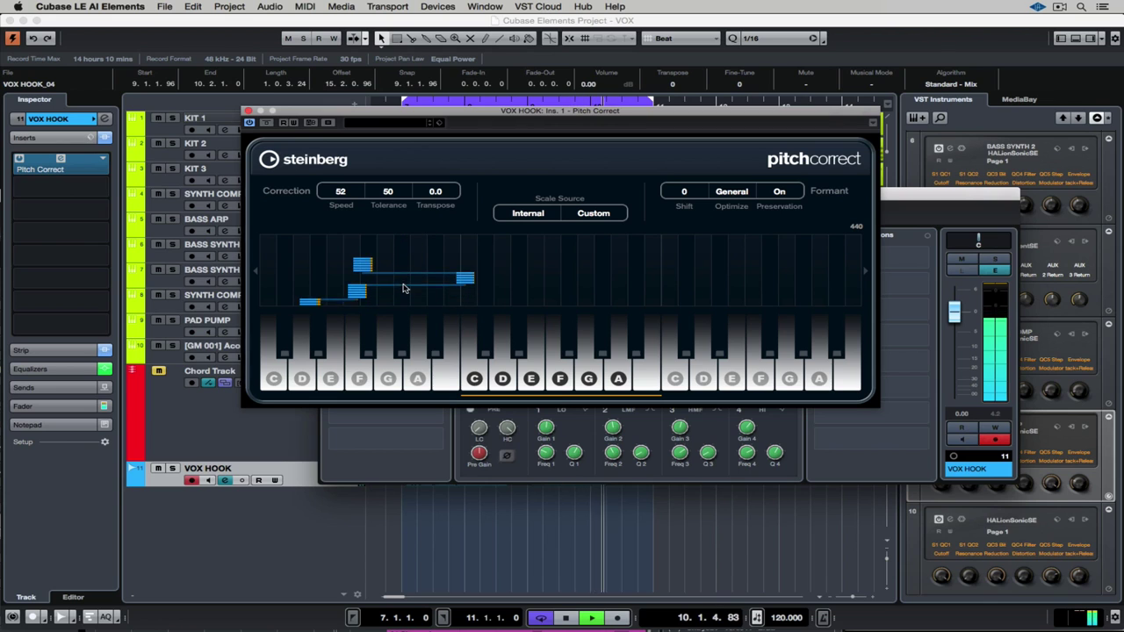
- Keep the Internal Custom scale source, set tolerance to 61, and close Pitch Correct
click(531, 211)
click(548, 256)
click(551, 216)
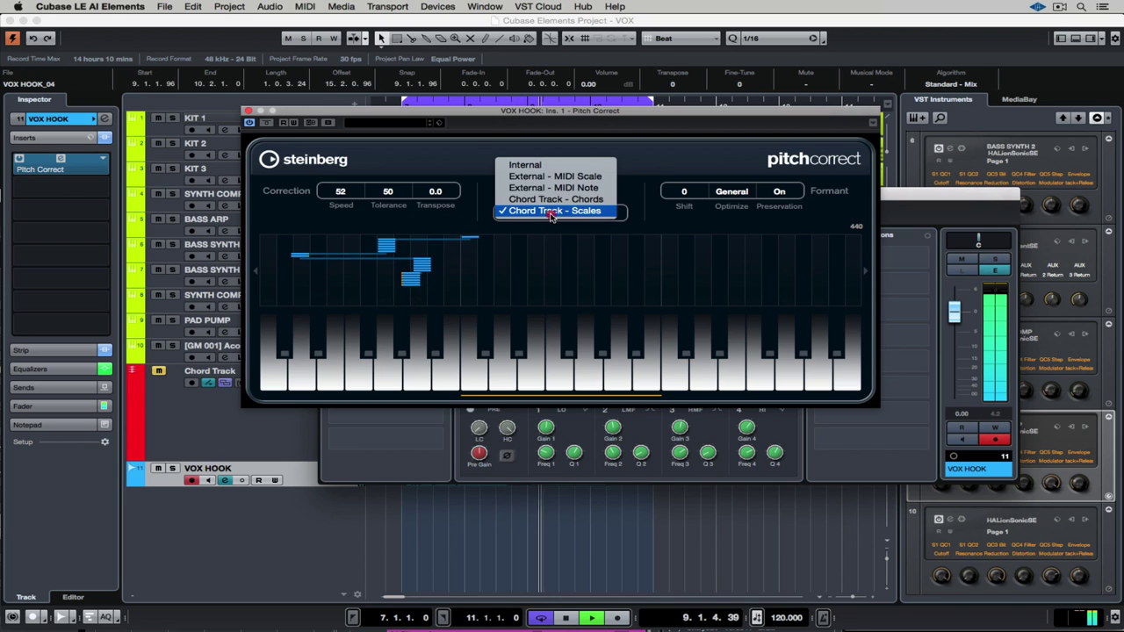
click(527, 165)
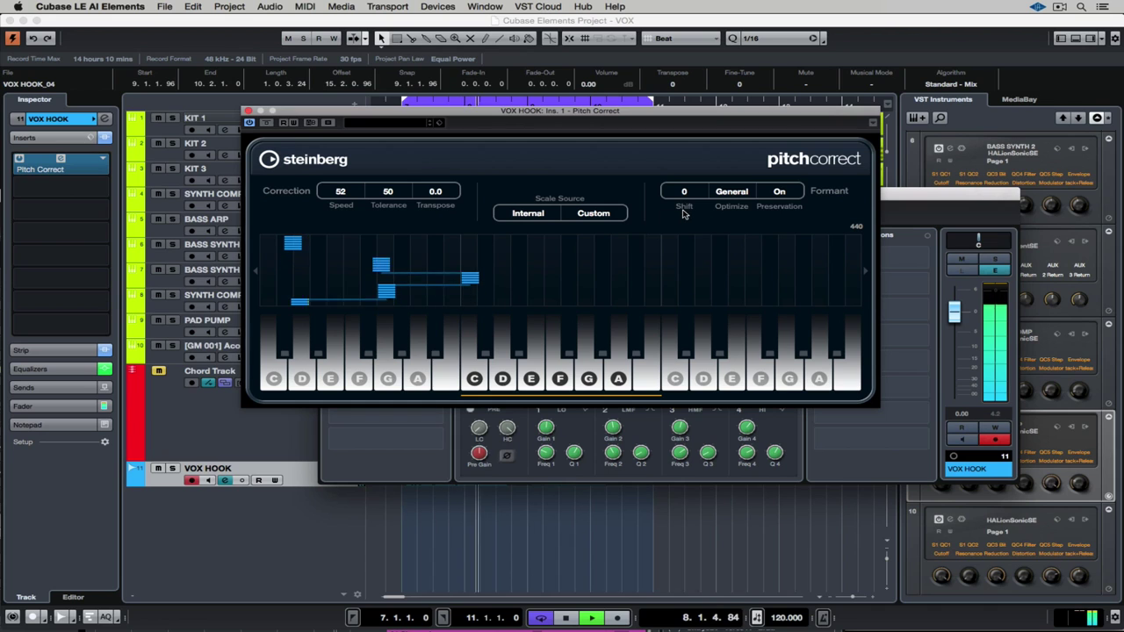
drag(387, 193, 325, 150)
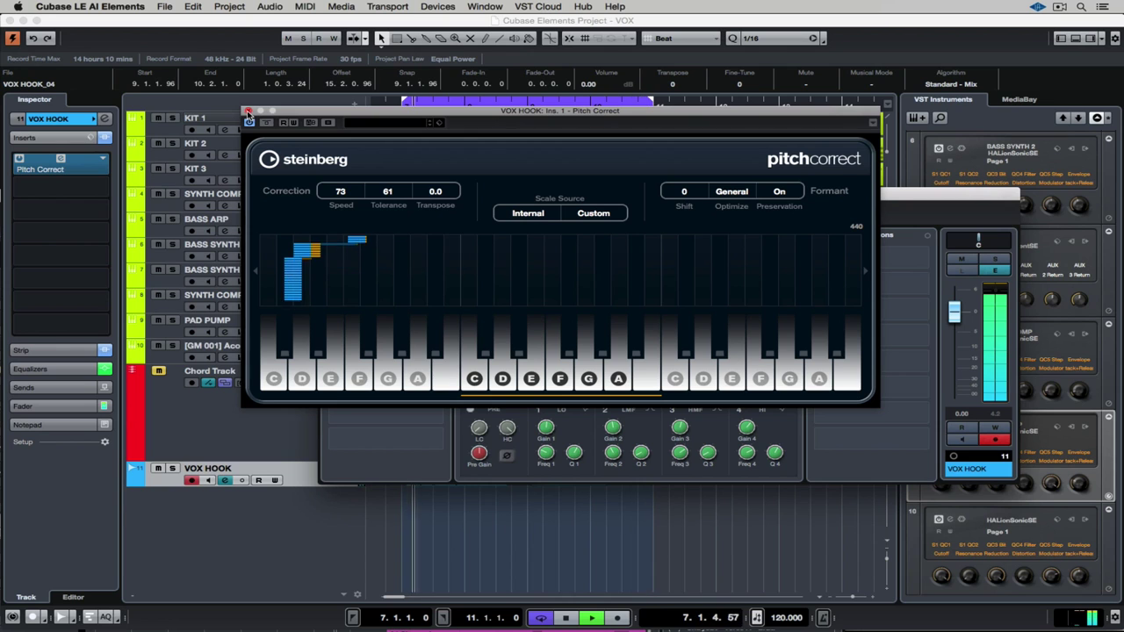
click(247, 113)
- Close the channel settings and show the MixConsole below the arrangement
click(326, 194)
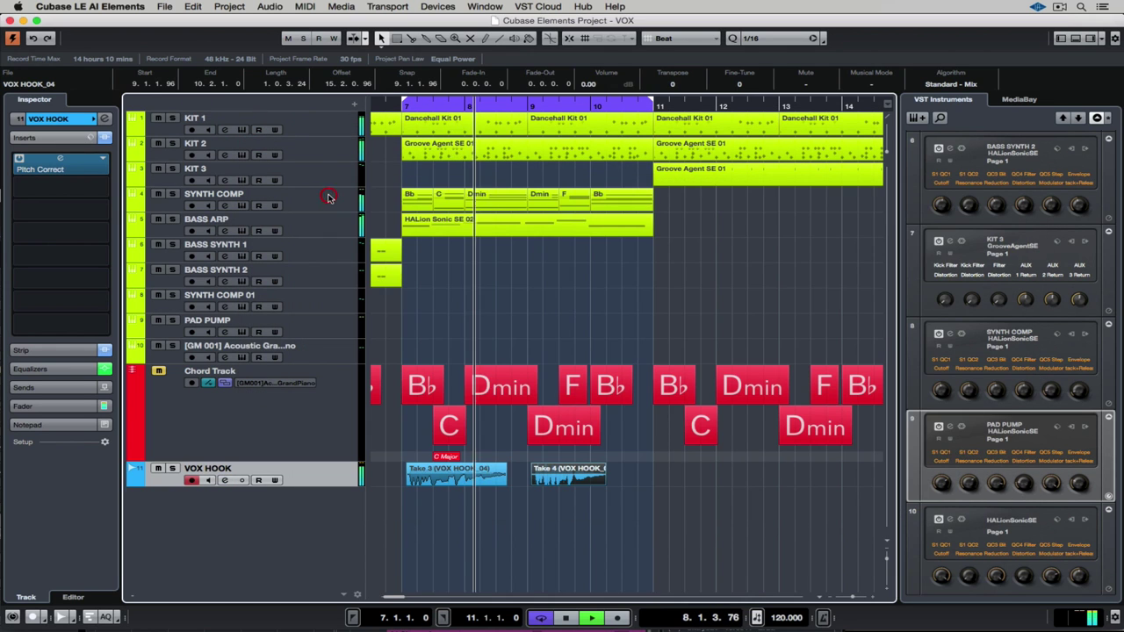
click(1074, 38)
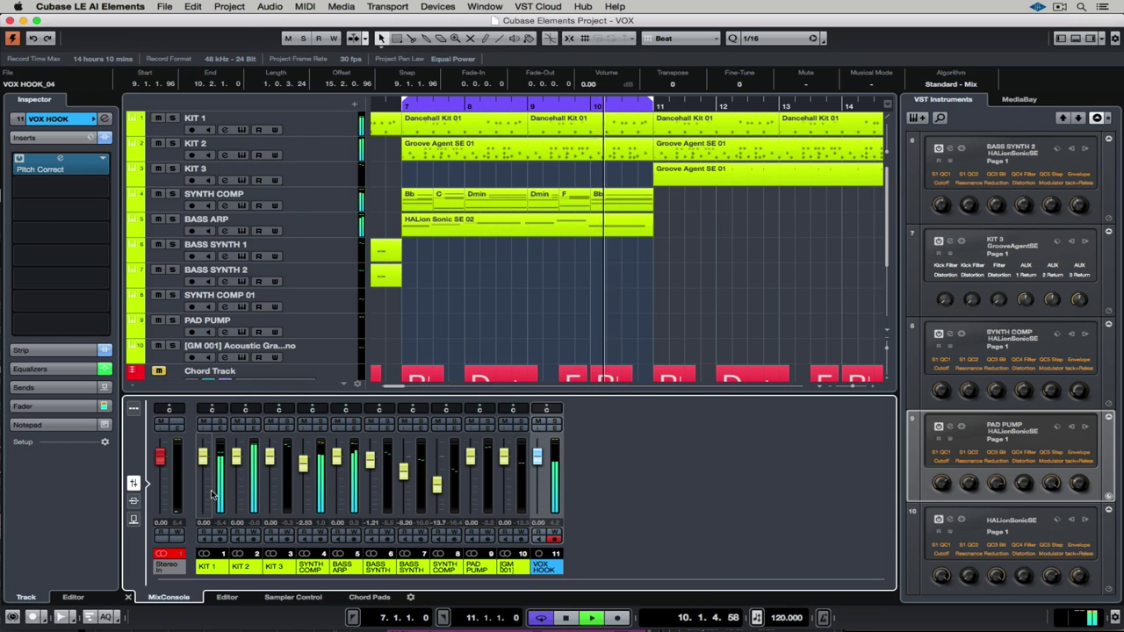
right_click(543, 566)
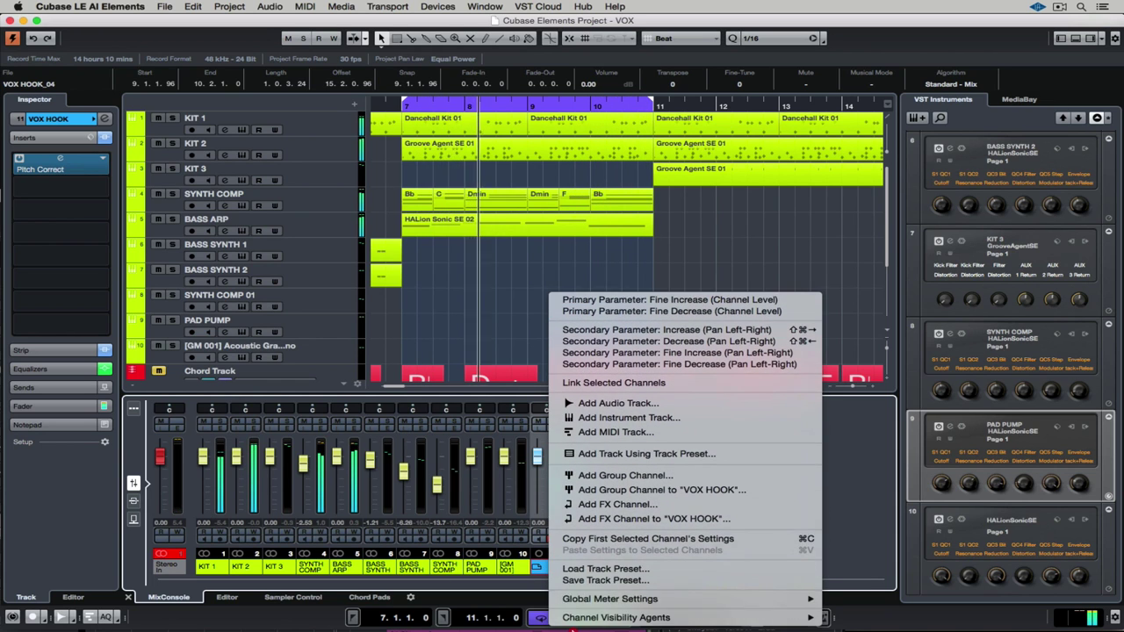
- Create a stereo FX channel named VOX FX hosting PingPongDelay
click(627, 518)
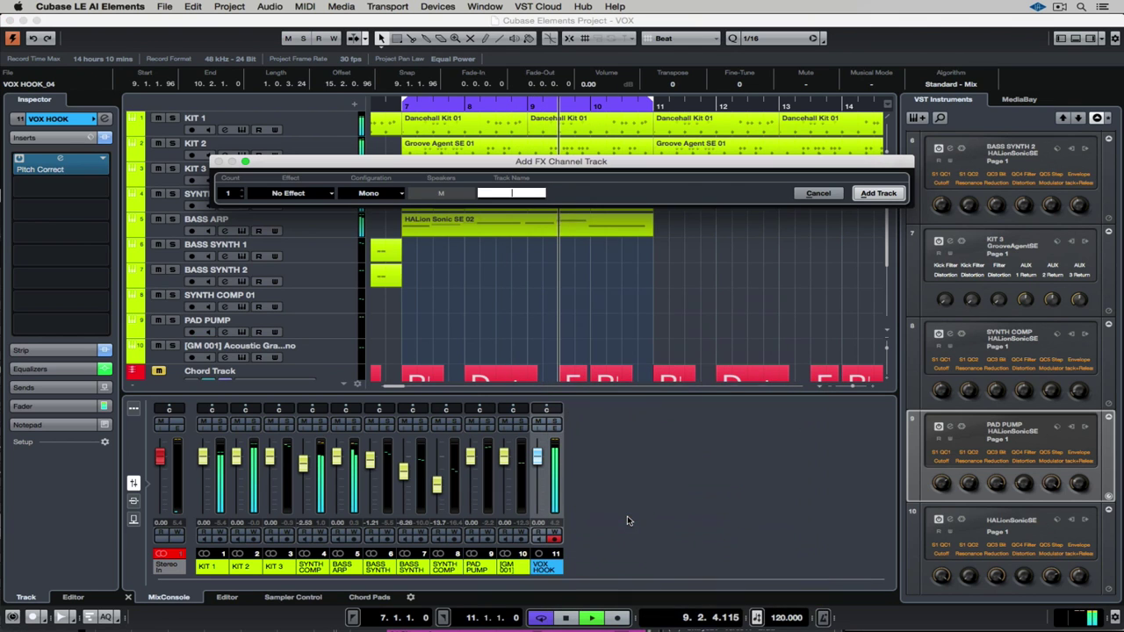
click(372, 194)
click(371, 209)
click(315, 195)
text(del)
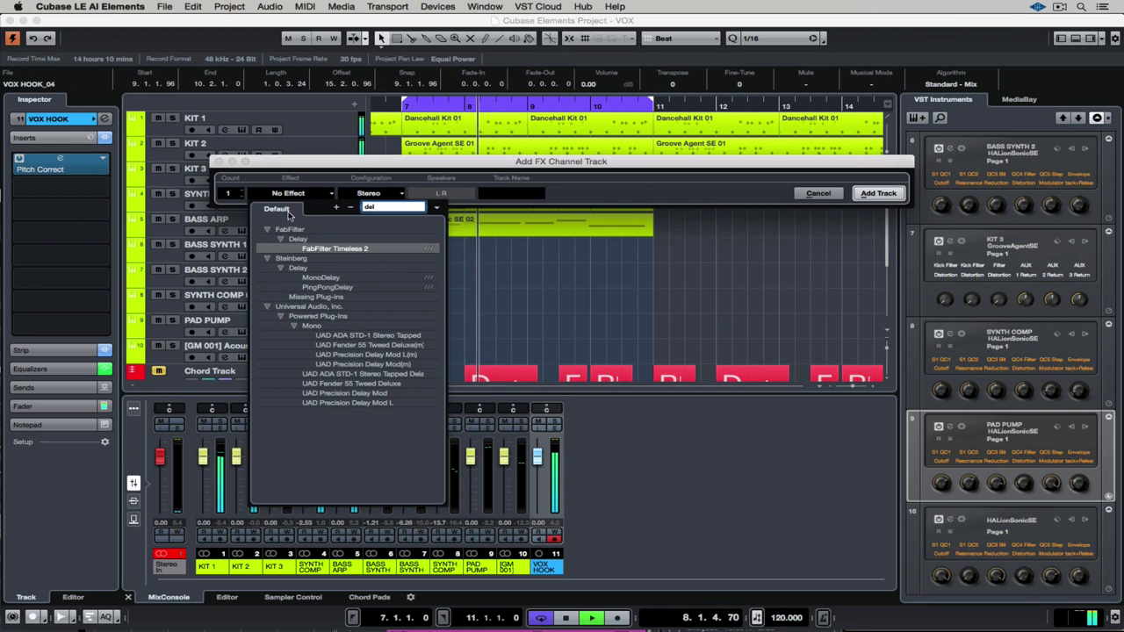
click(323, 288)
click(509, 194)
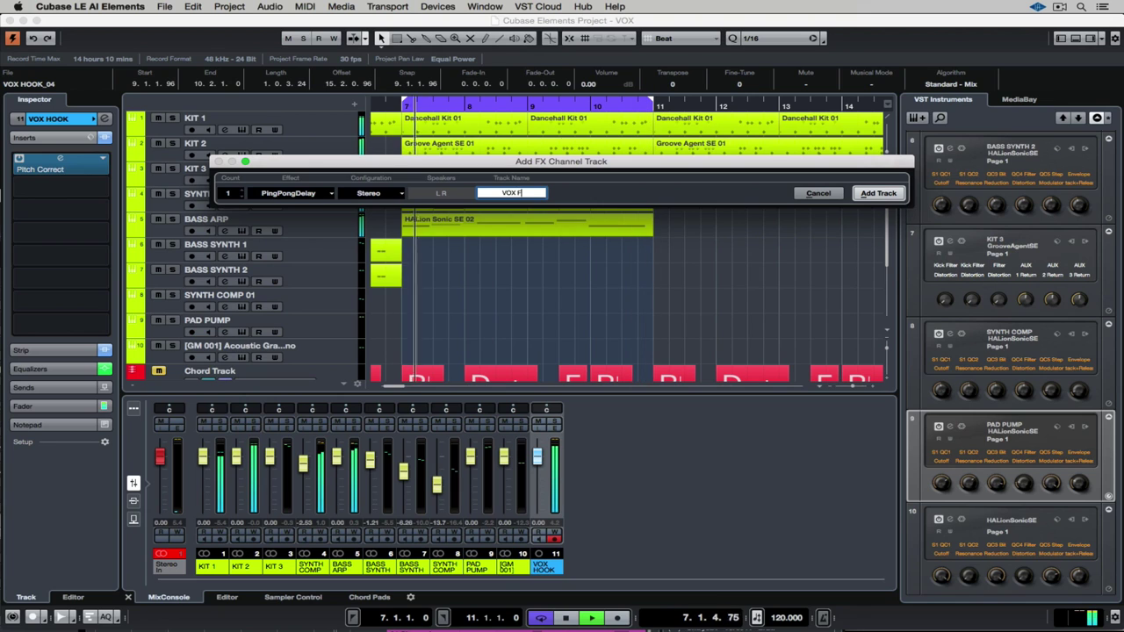
text(VOX FX)
key(Return)
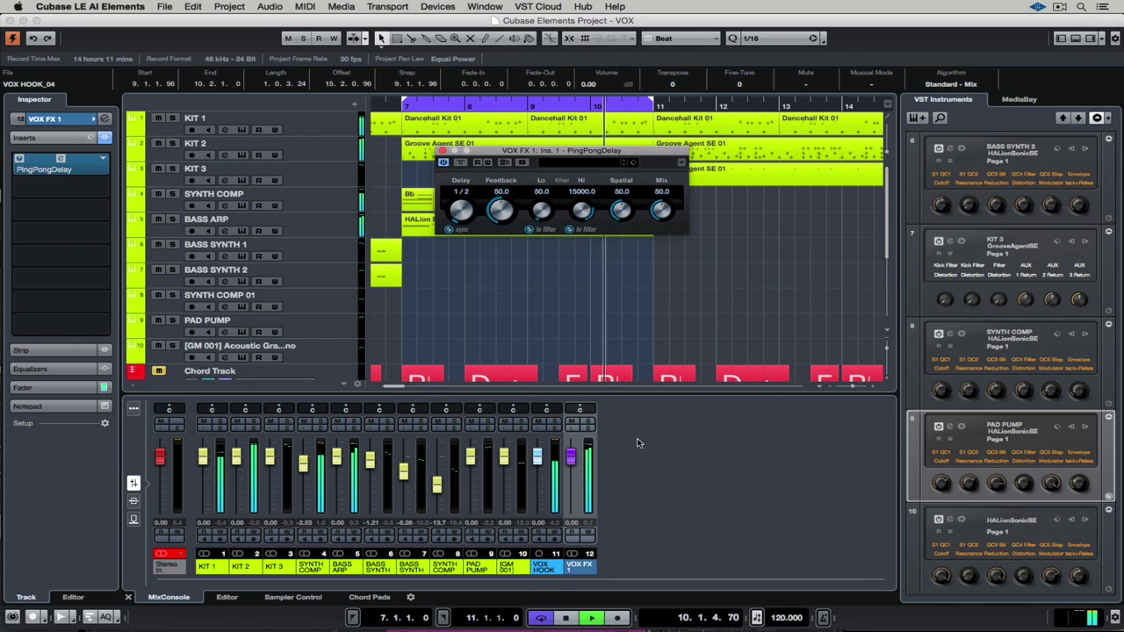
- Lower the VOX FX 1 PingPongDelay feedback to 17.0 and close the plug-in window
click(569, 456)
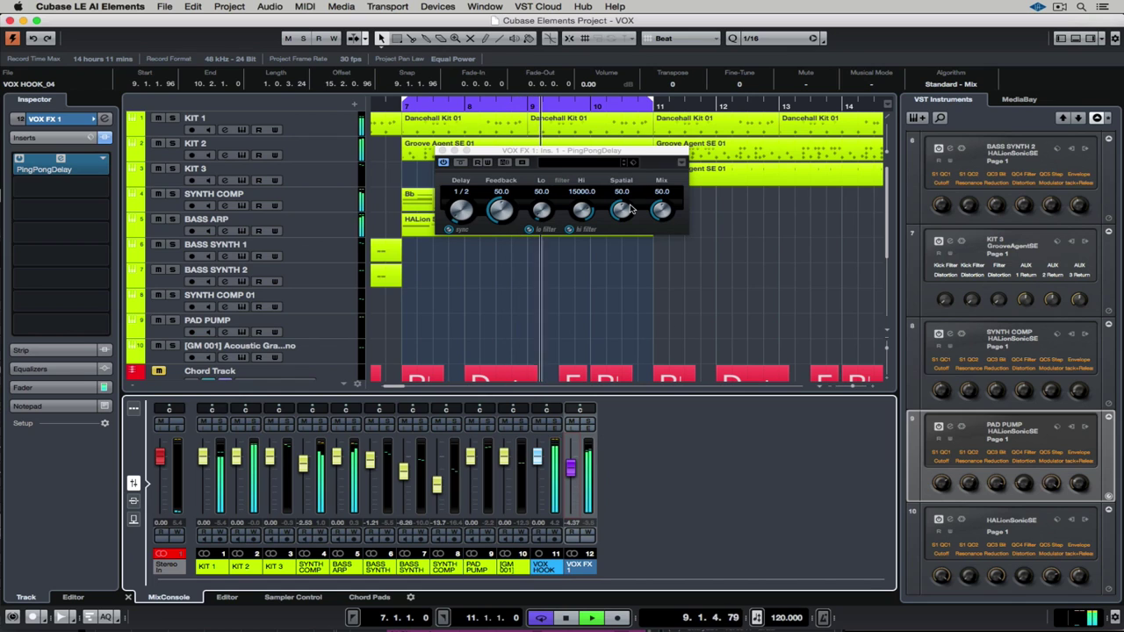
drag(497, 210, 502, 222)
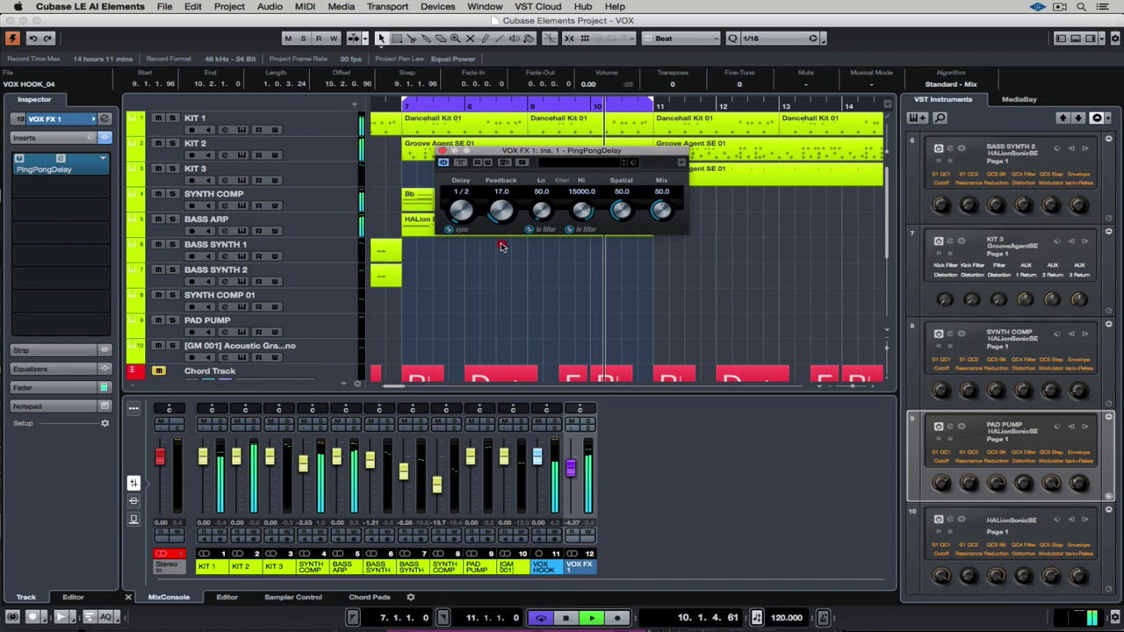
click(442, 150)
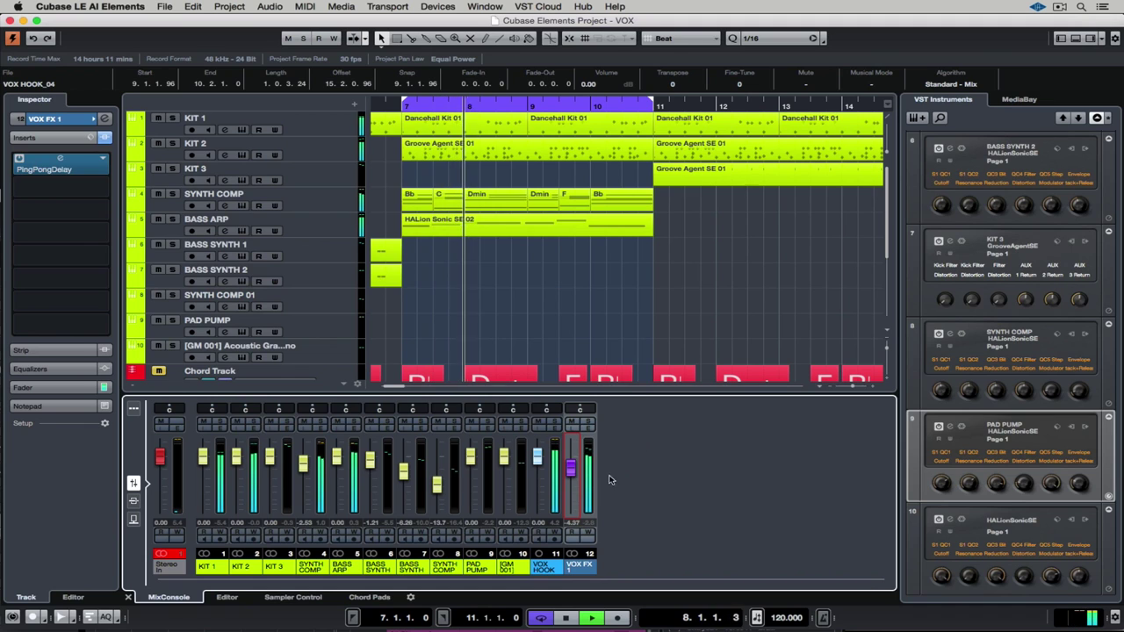
click(553, 553)
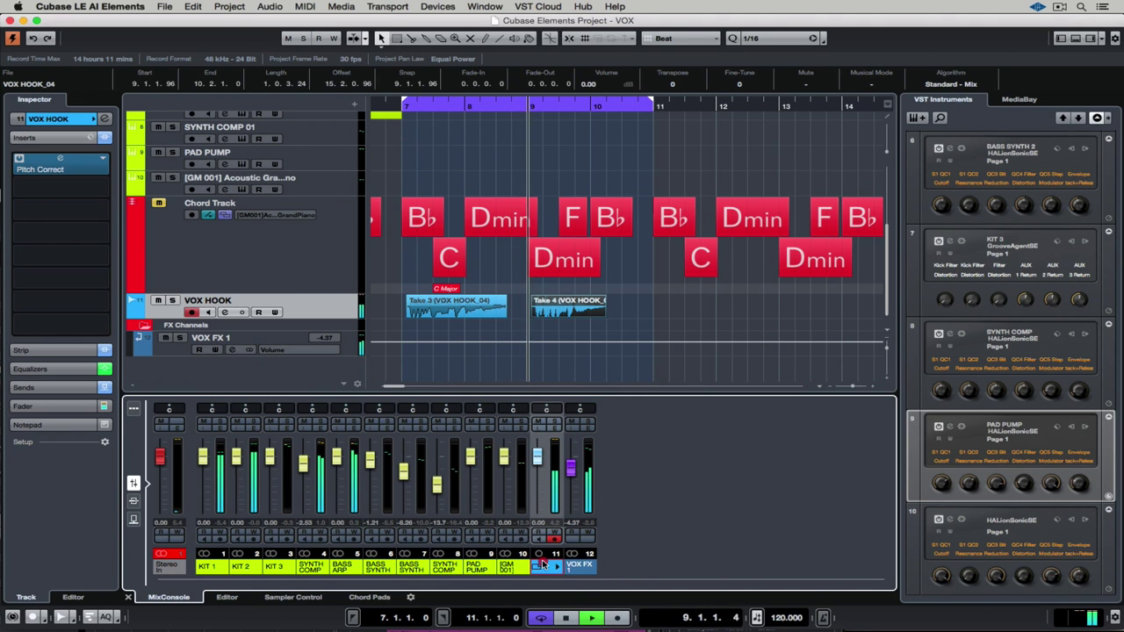
- From VOX HOOK, add a stereo FX channel named VOX DIST with Steinberg > Distortion > AmpSimulator
click(549, 599)
scroll(551, 599, down, 8)
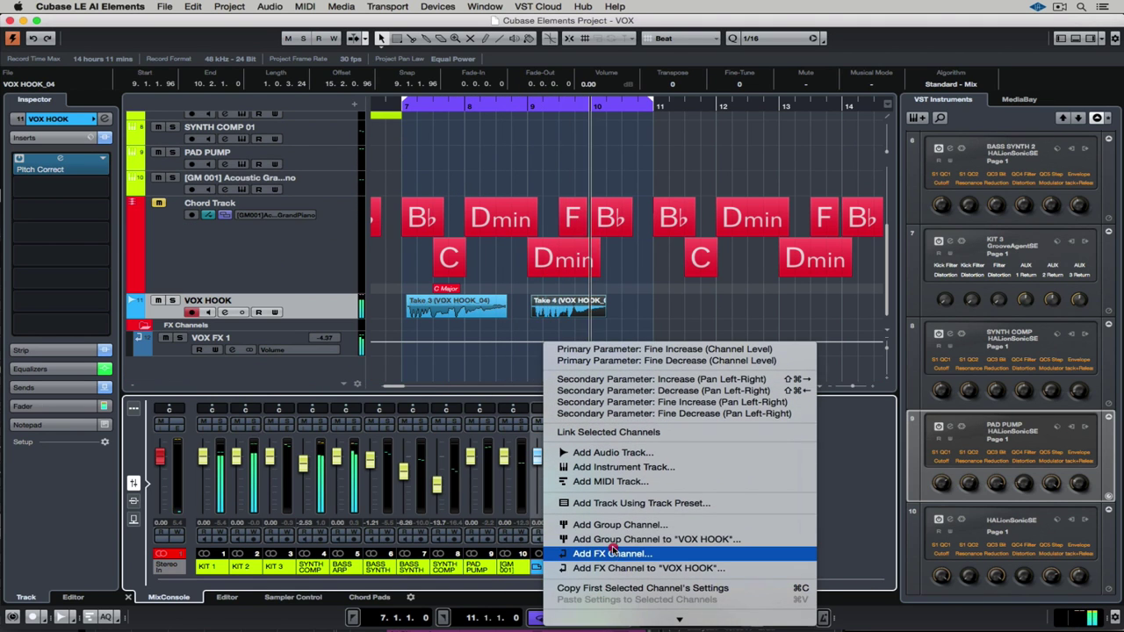
click(614, 568)
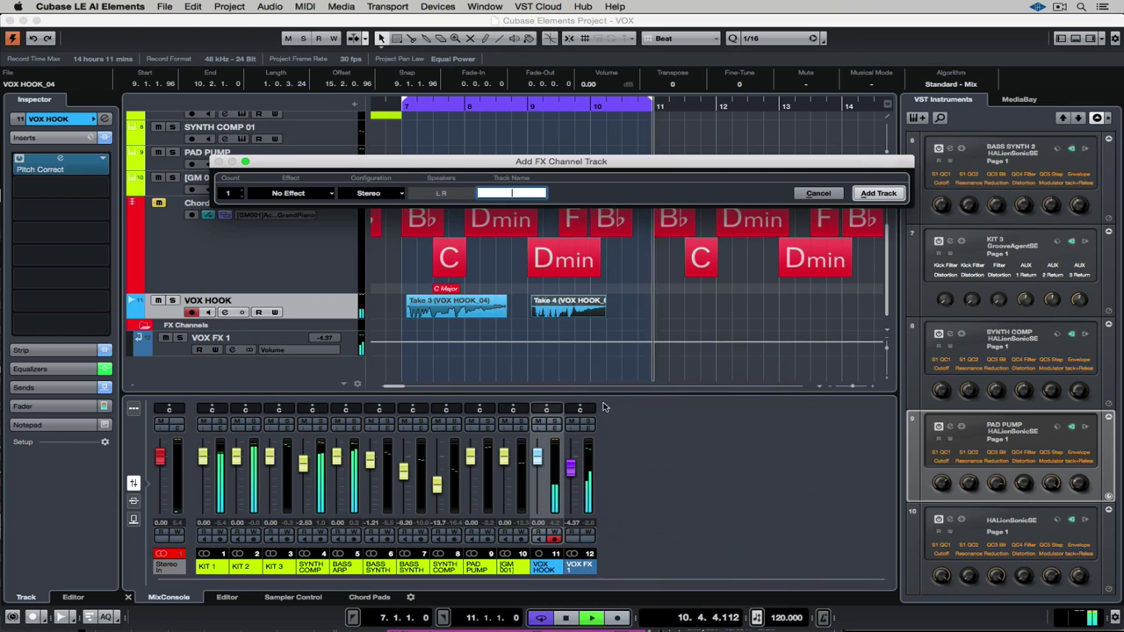
click(312, 194)
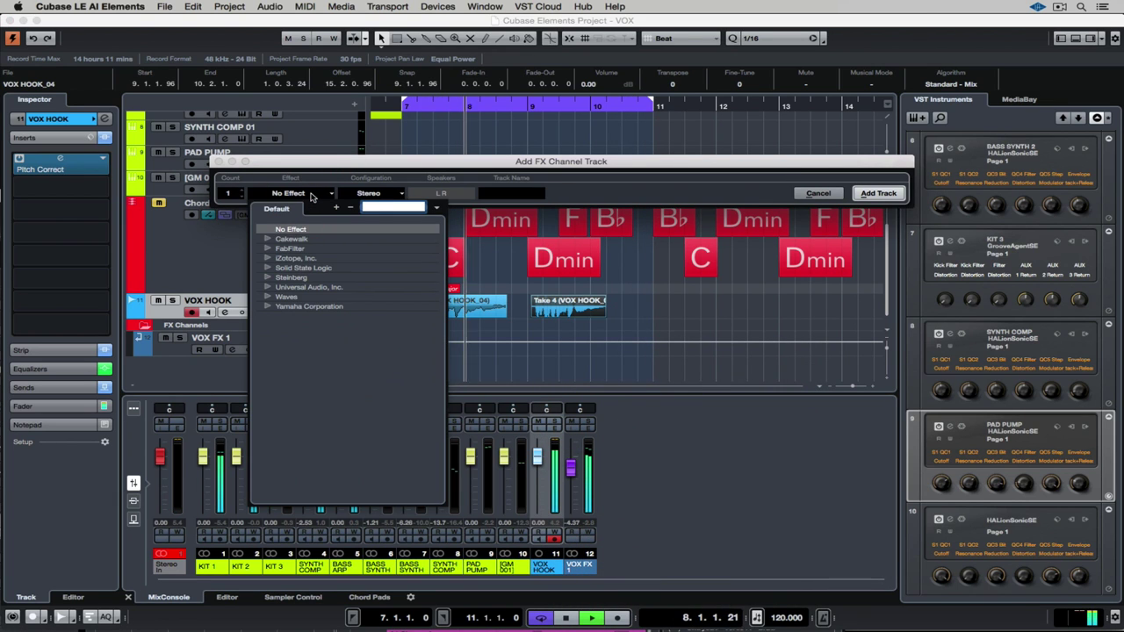
click(266, 277)
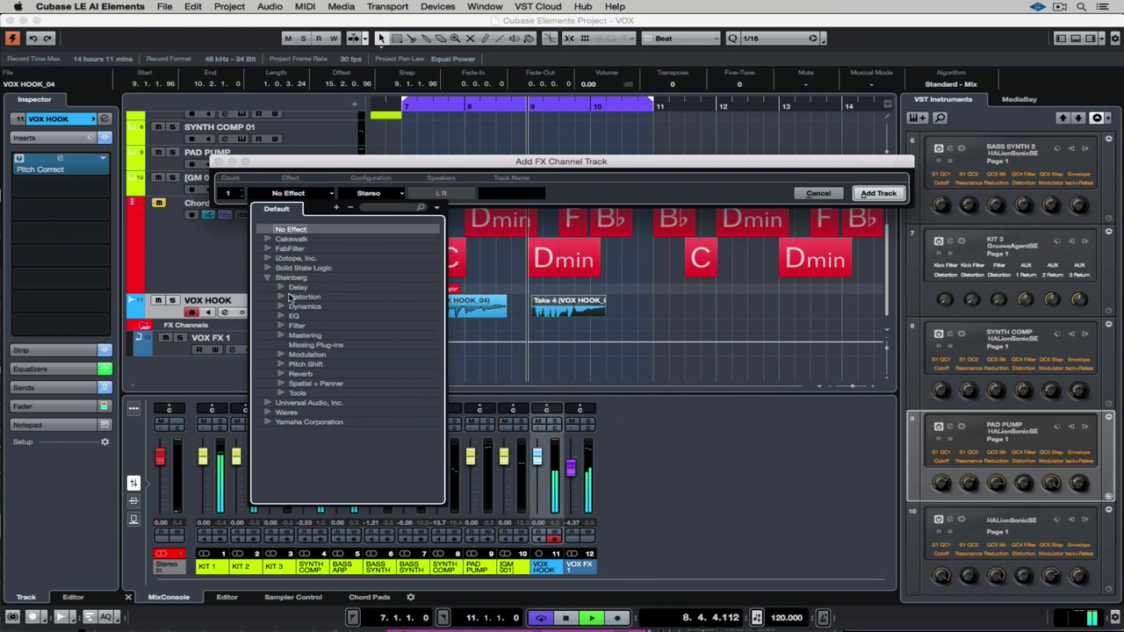
click(279, 300)
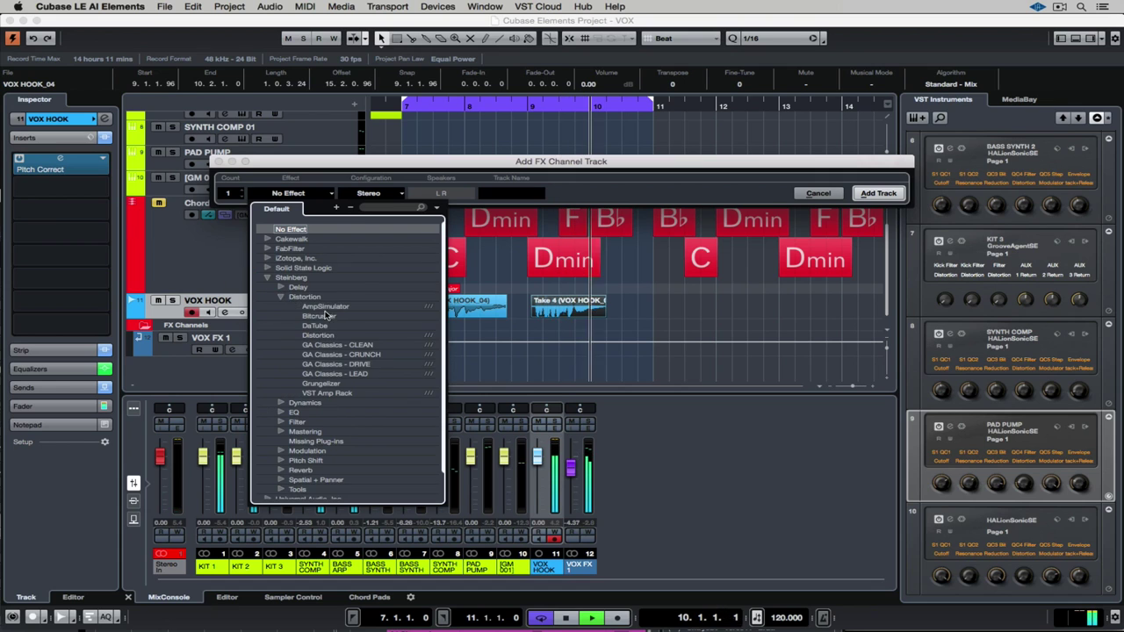
click(303, 308)
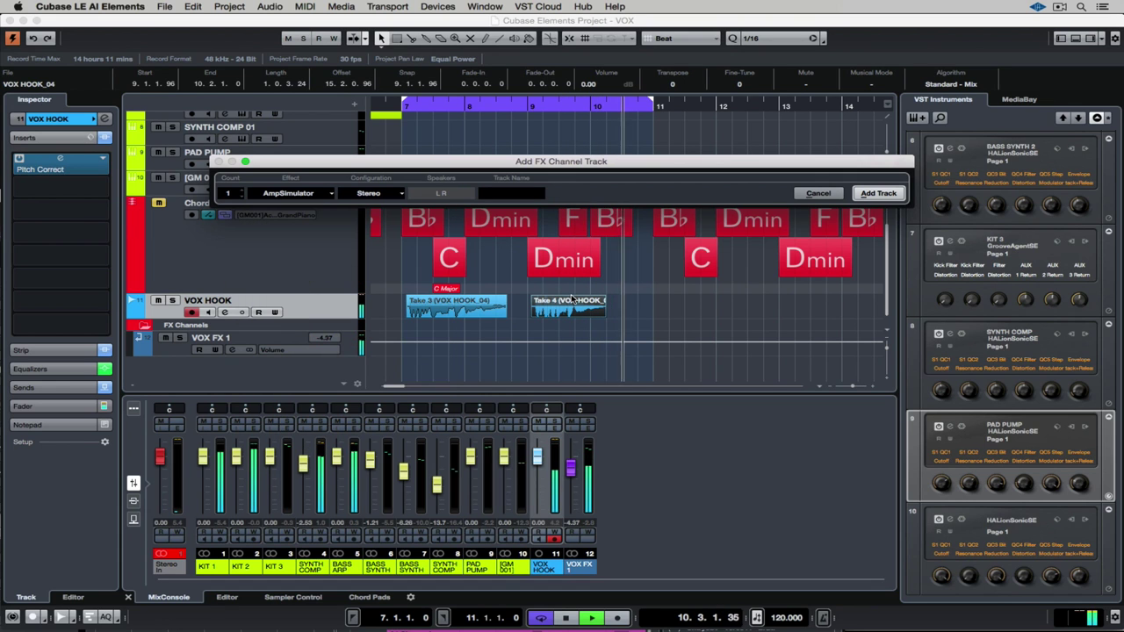
click(511, 193)
text(VOX DIST)
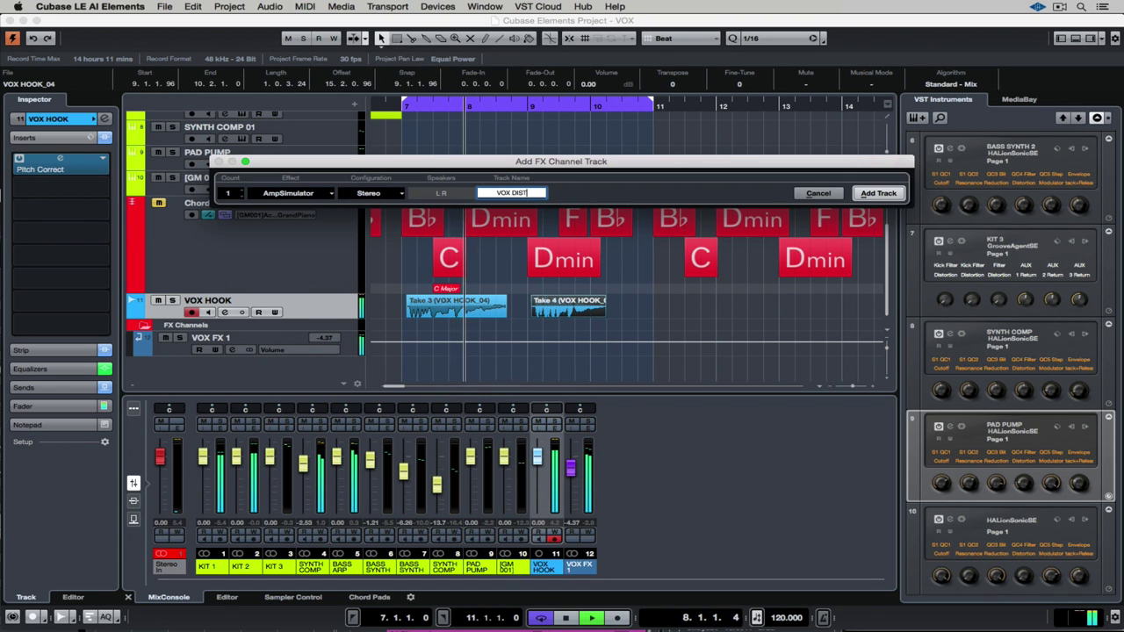
key(Return)
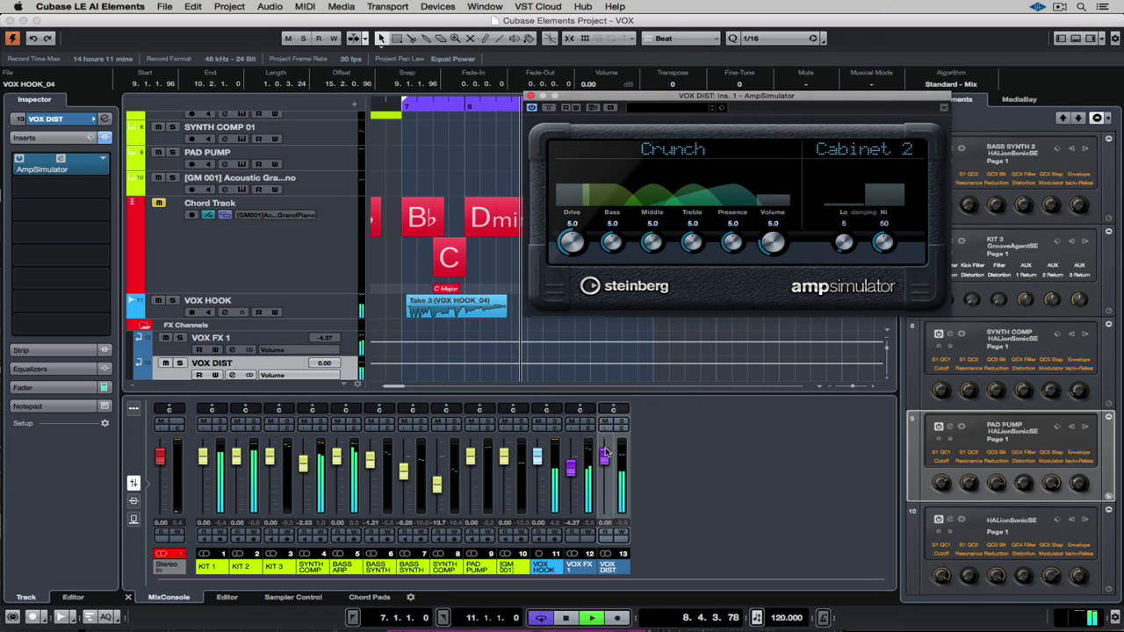
- Raise the AmpSimulator drive to 6.3 and set the VOX DIST level to -5.98 dB
drag(604, 455, 609, 470)
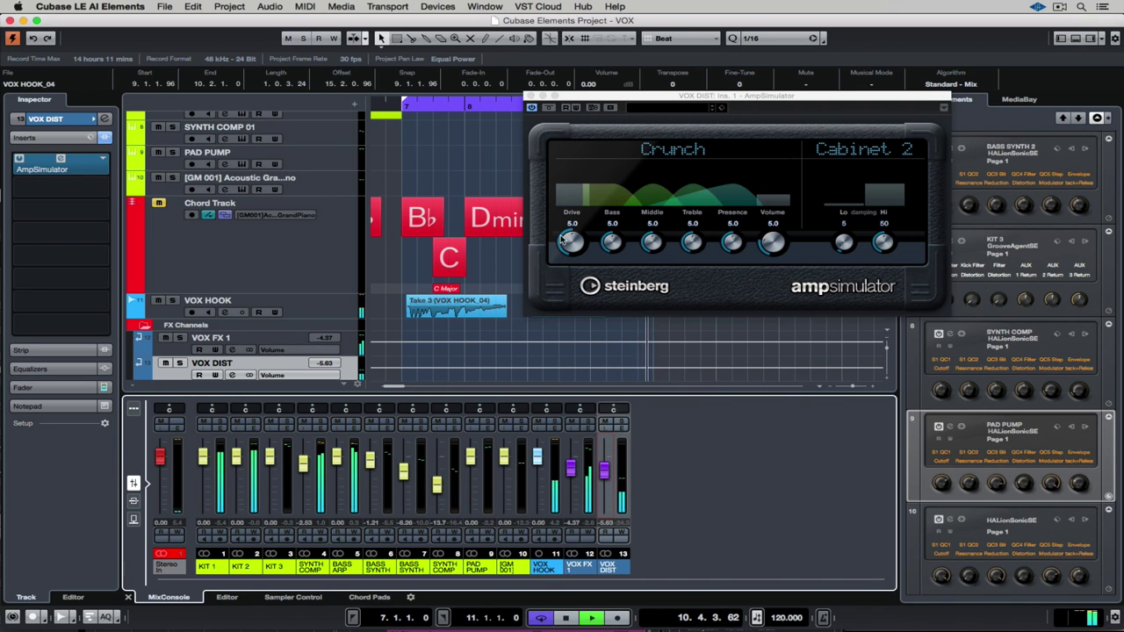
drag(566, 245, 567, 232)
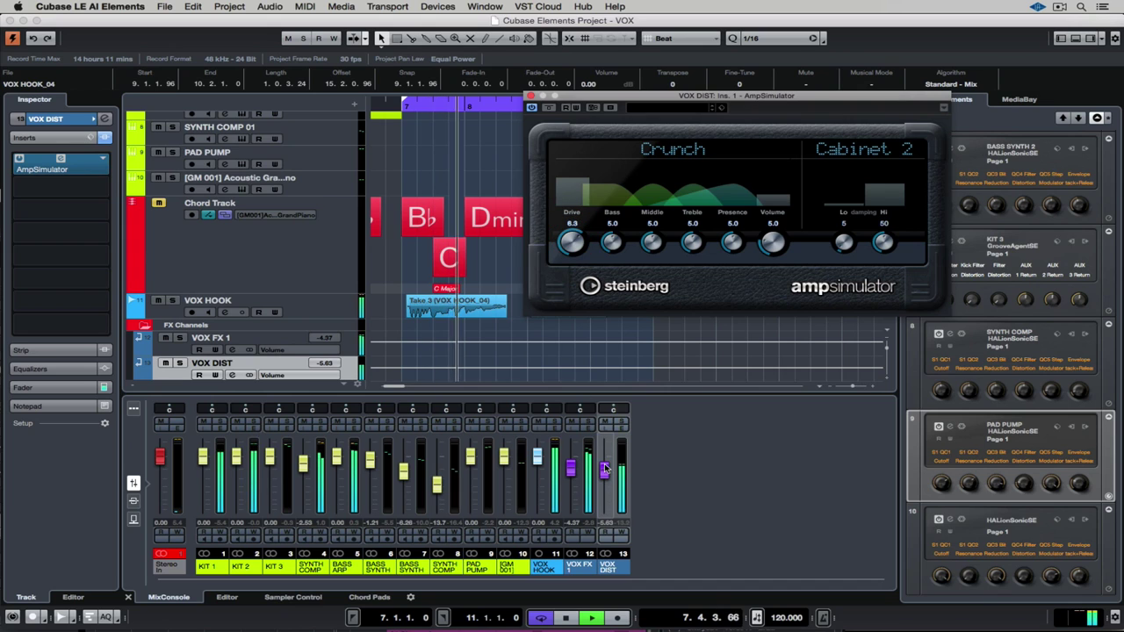
drag(604, 470, 604, 471)
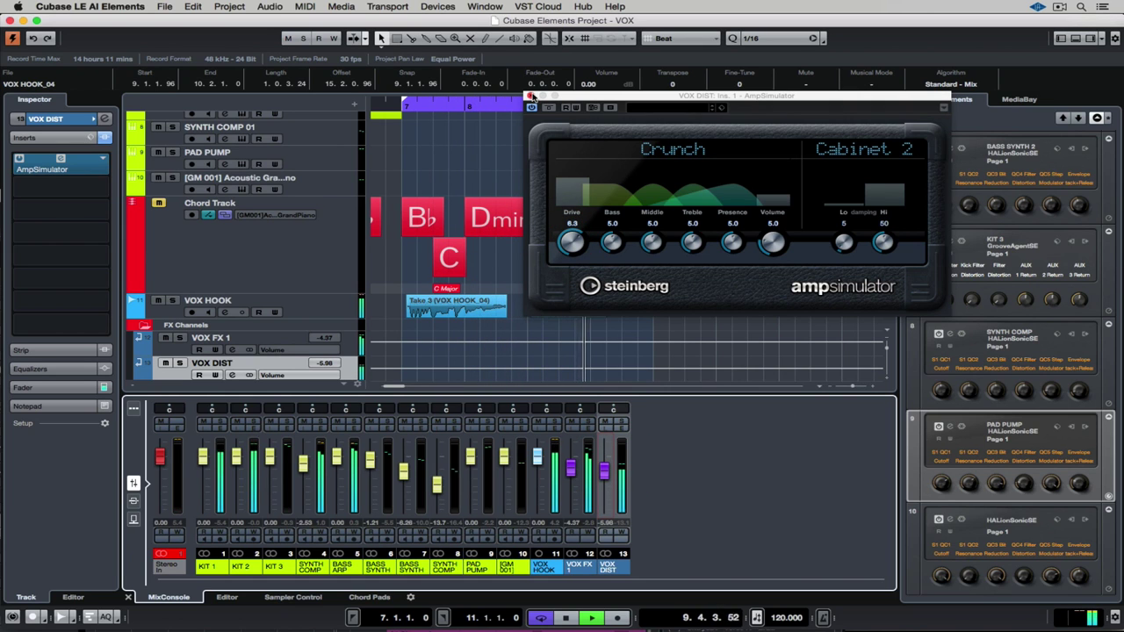
- Close AmpSimulator, raise VOX FX 1 to -3.02 dB, and show the mixer's insert slots
click(531, 95)
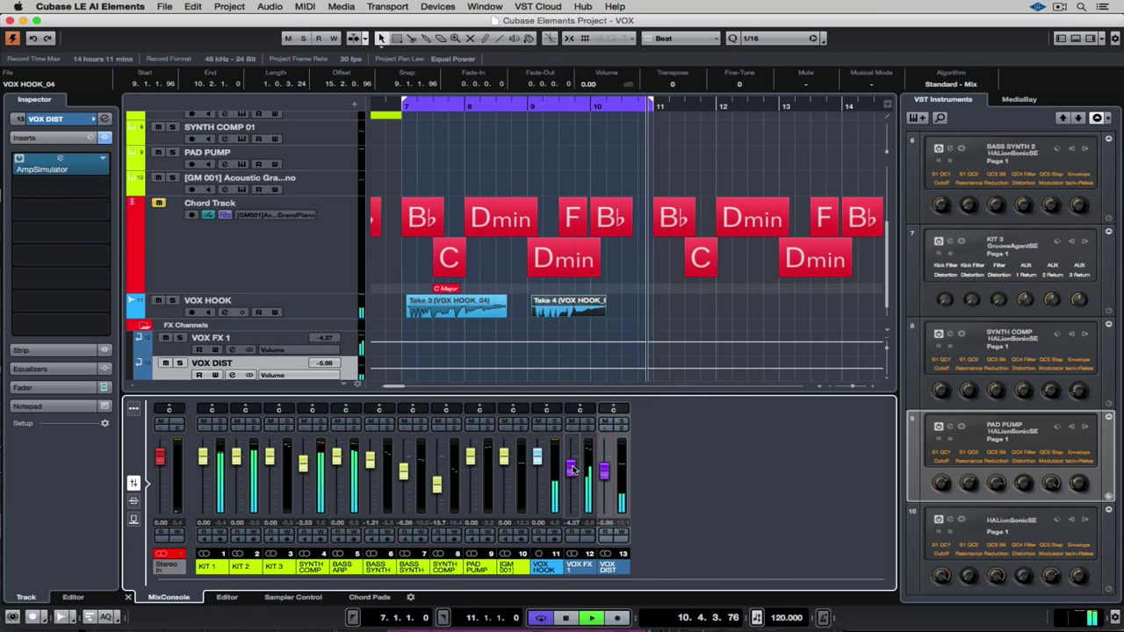
drag(571, 471, 571, 464)
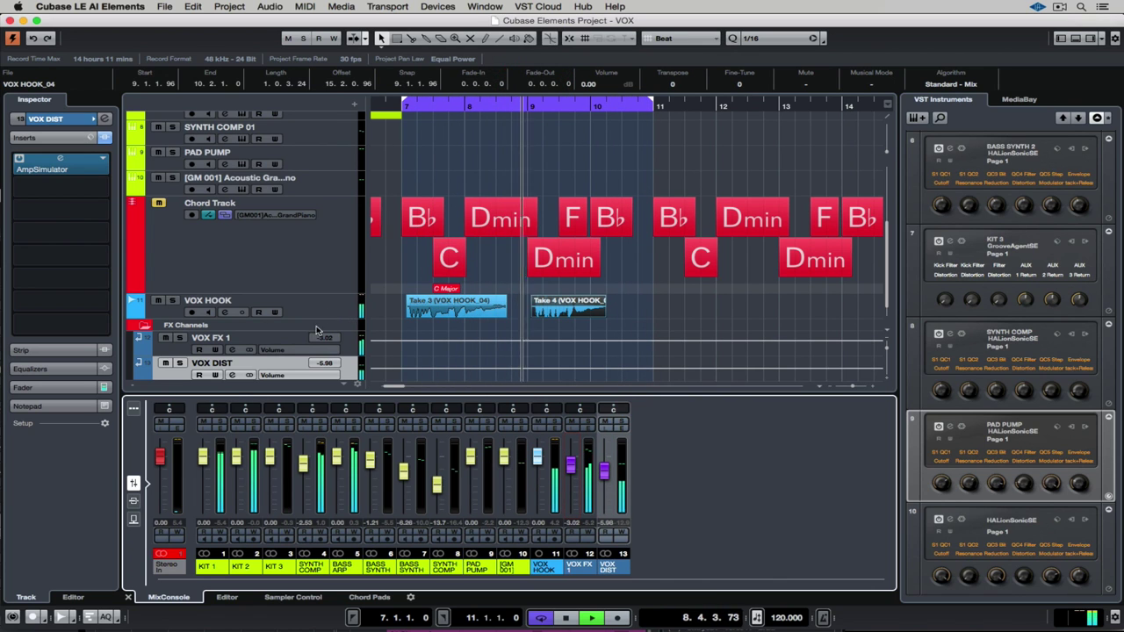
click(134, 500)
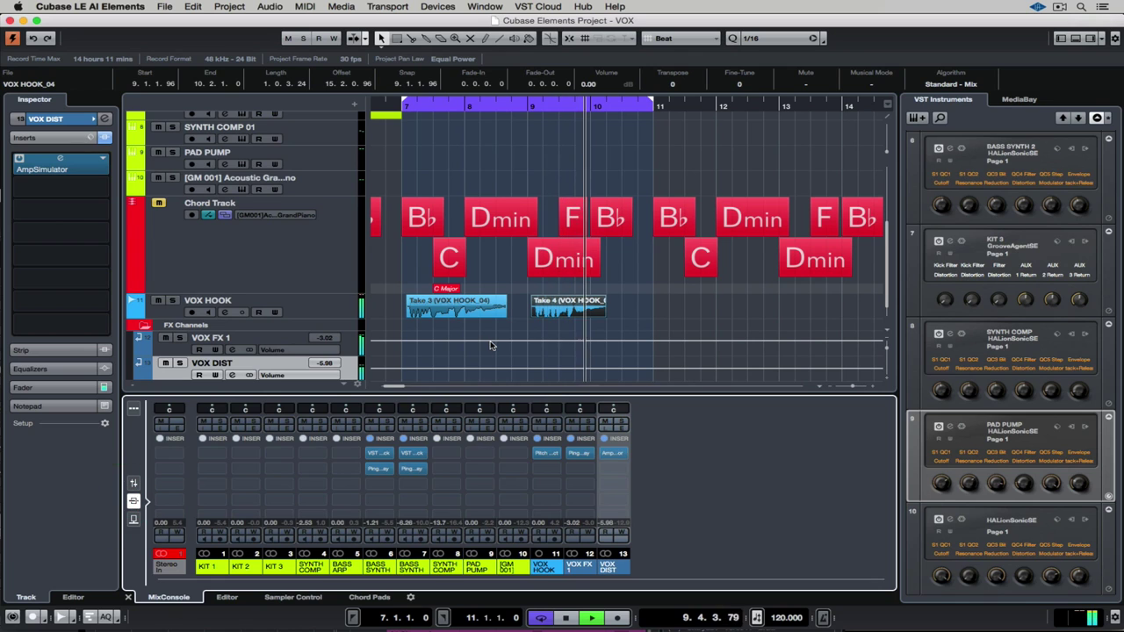
- Open VOX HOOK's Pitch Correct editor and set the formant optimization to Male
click(545, 453)
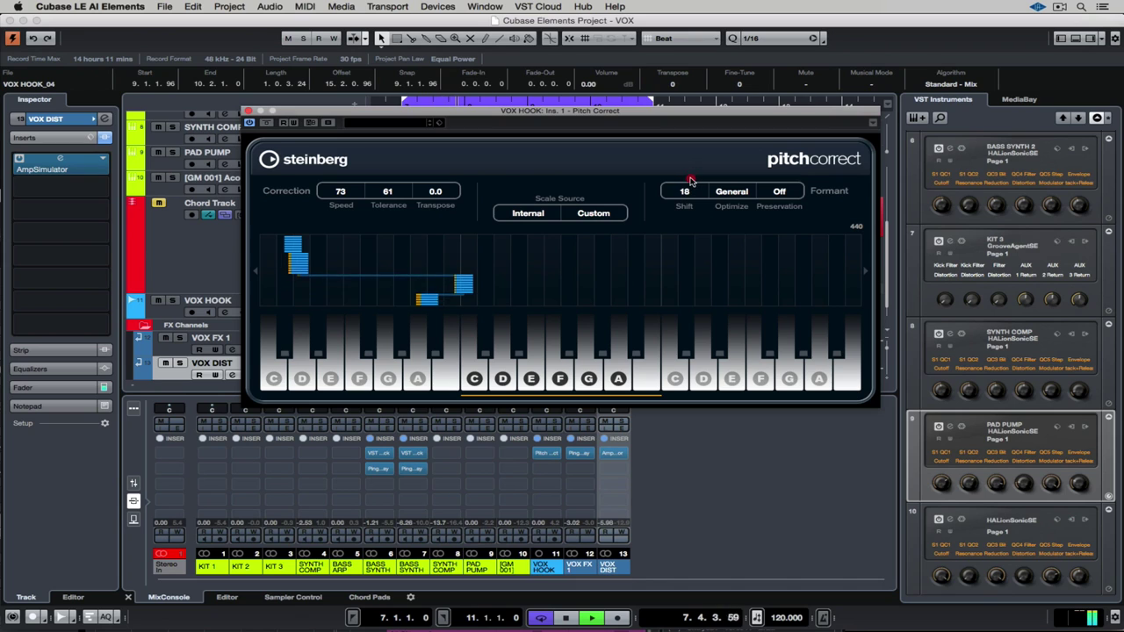
drag(690, 186, 690, 188)
click(713, 191)
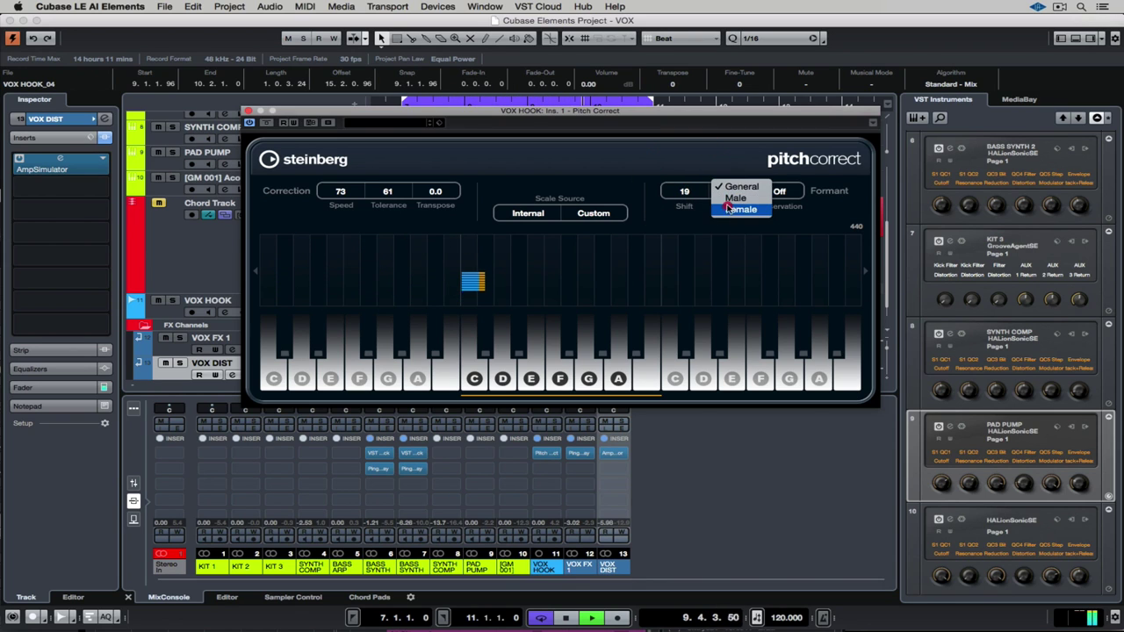
click(731, 198)
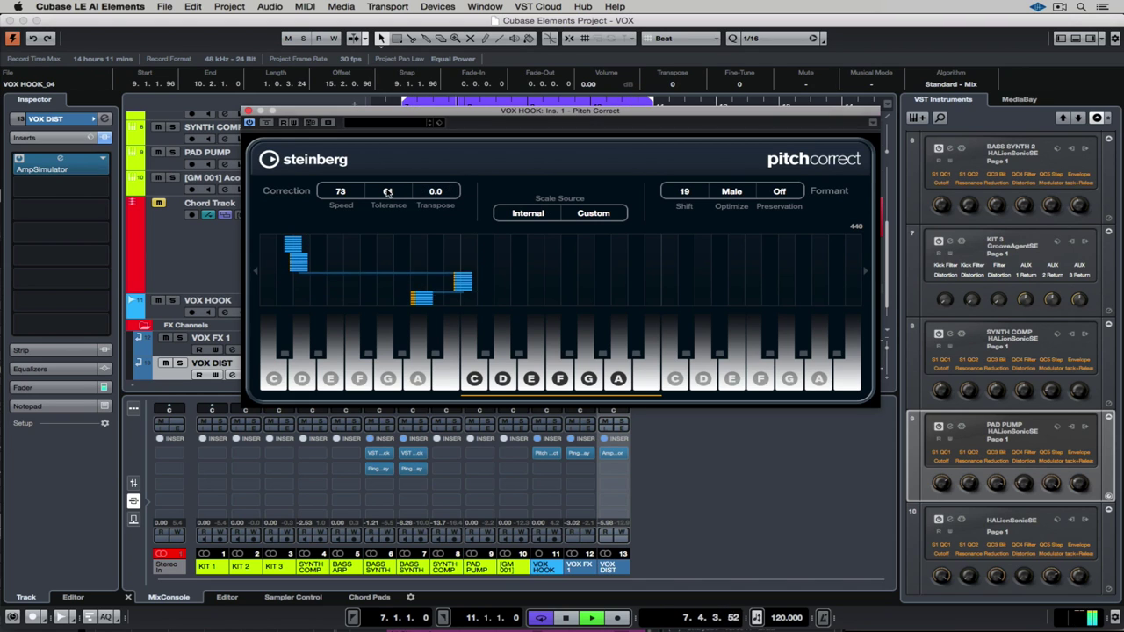
- Set Pitch Correct Speed 100, Tolerance 54 and formant Shift 11, then close the editor
drag(387, 191, 389, 181)
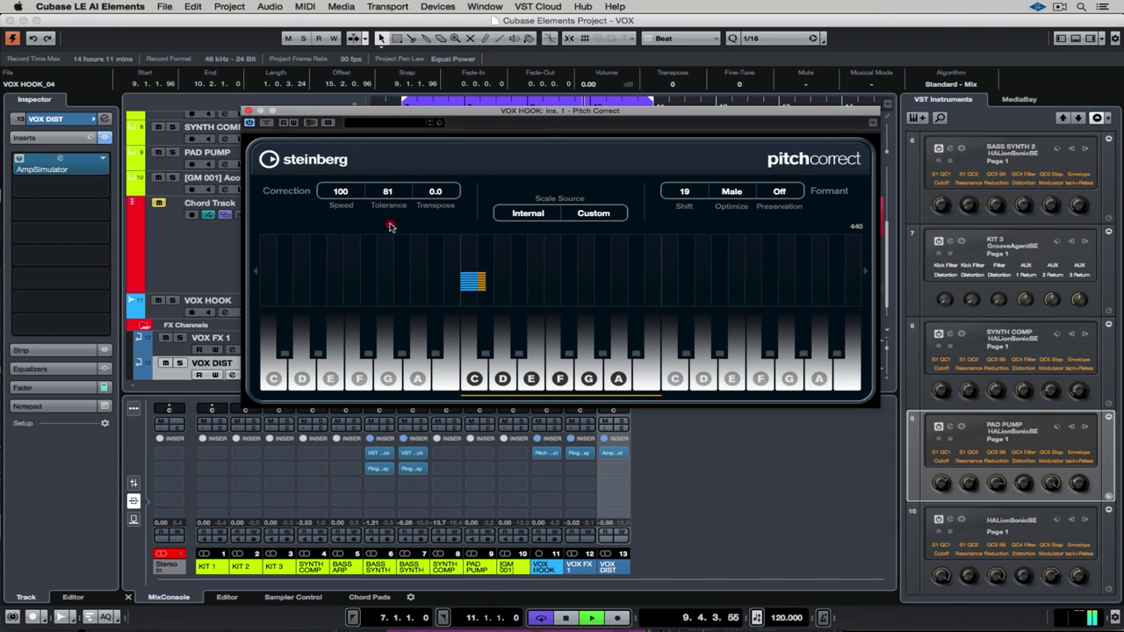
click(341, 192)
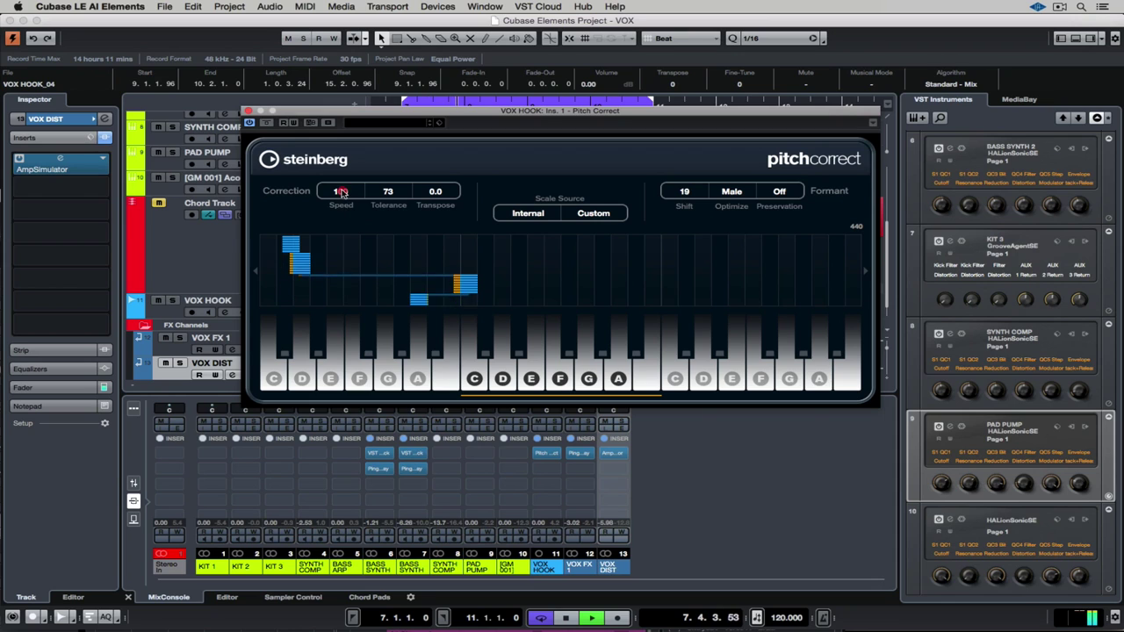
drag(388, 192, 391, 218)
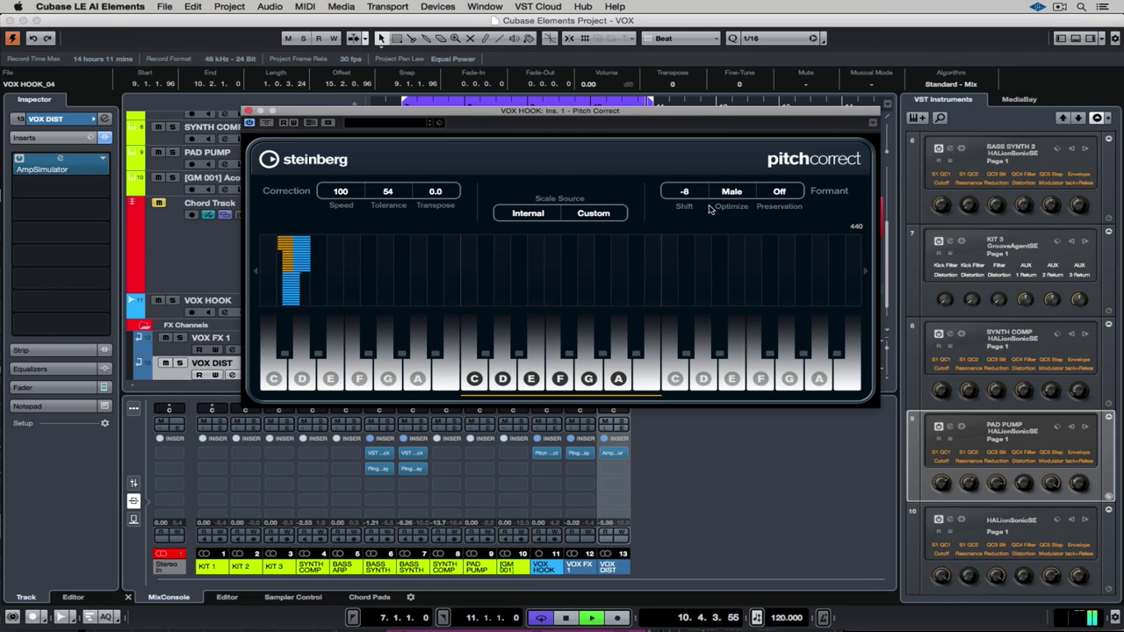
click(687, 191)
drag(687, 191, 687, 170)
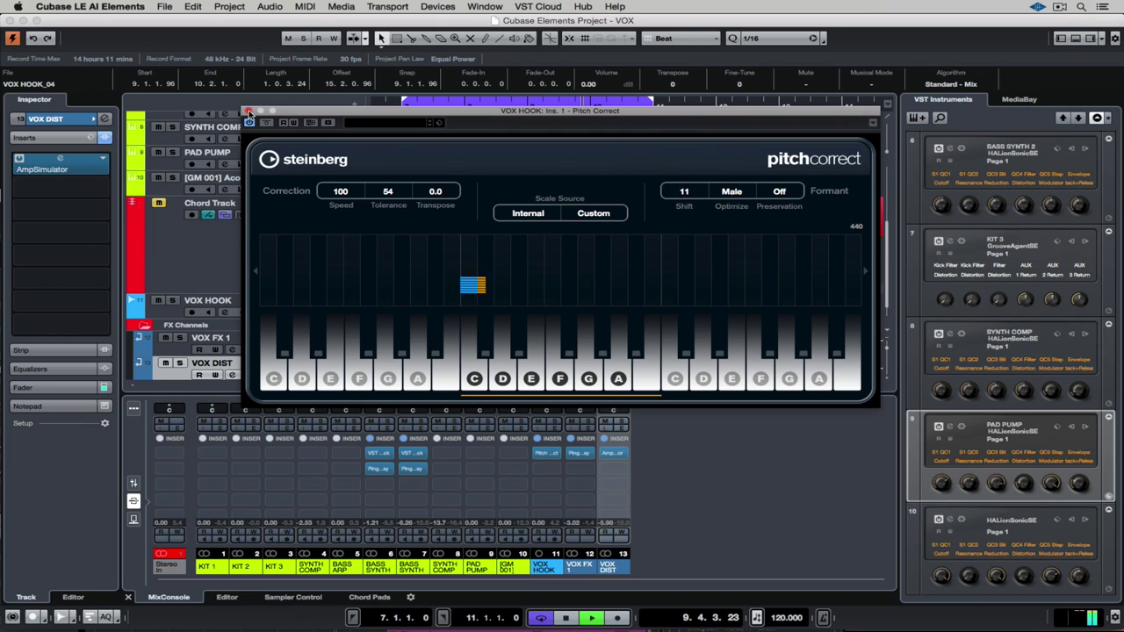
click(248, 112)
- Duplicate the VOX HOOK track with its vocal takes, creating Audio 01
click(593, 309)
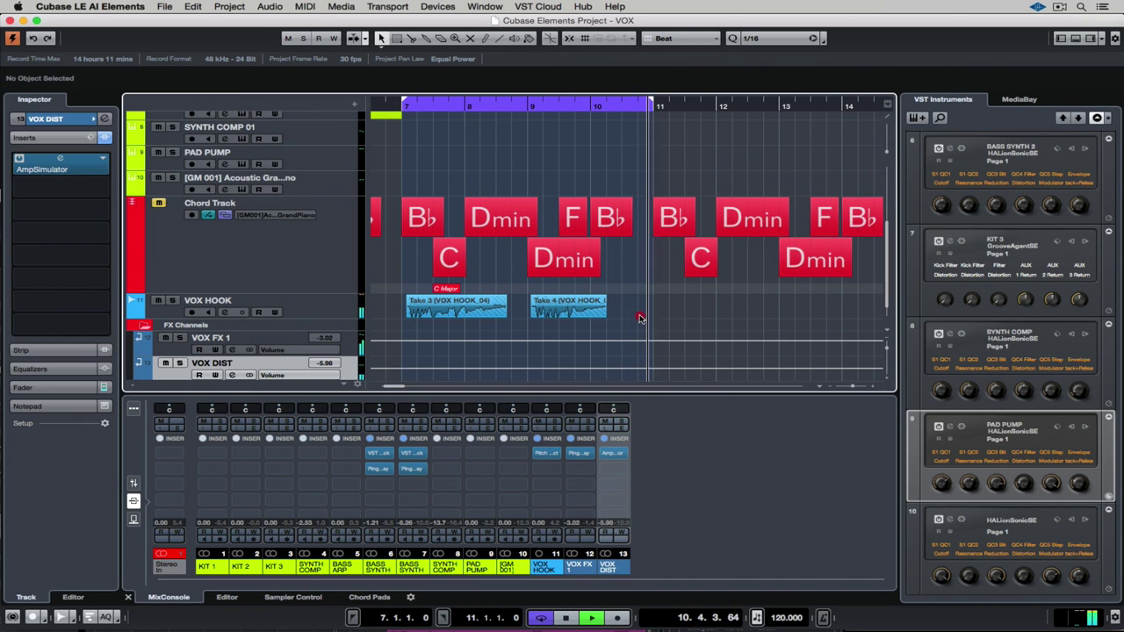
click(414, 307)
scroll(433, 307, down, 1)
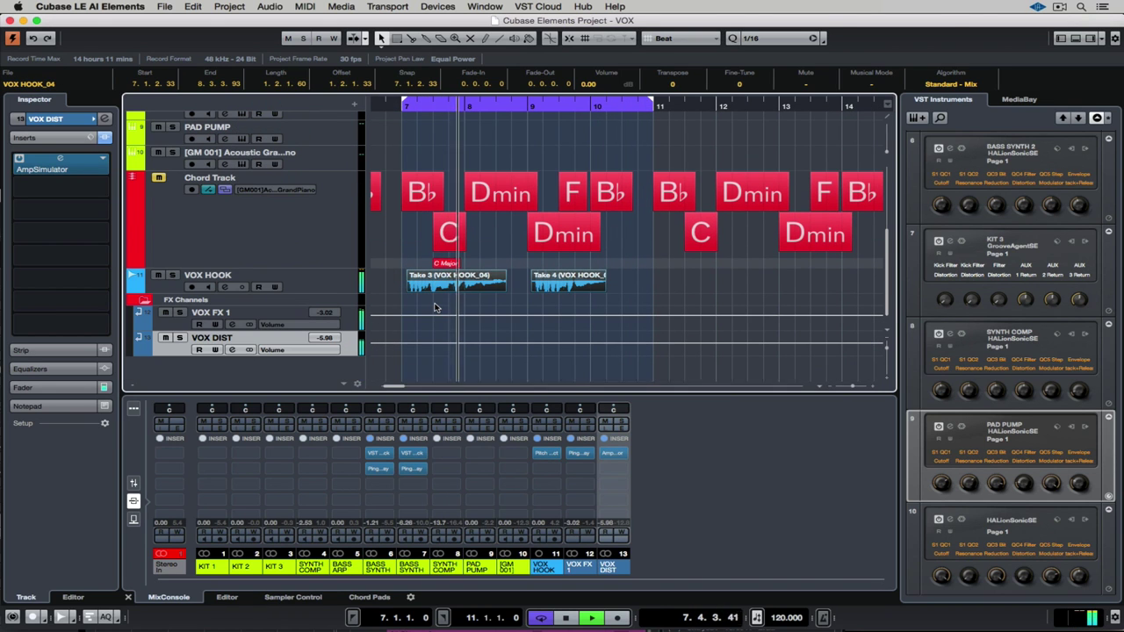
click(431, 284)
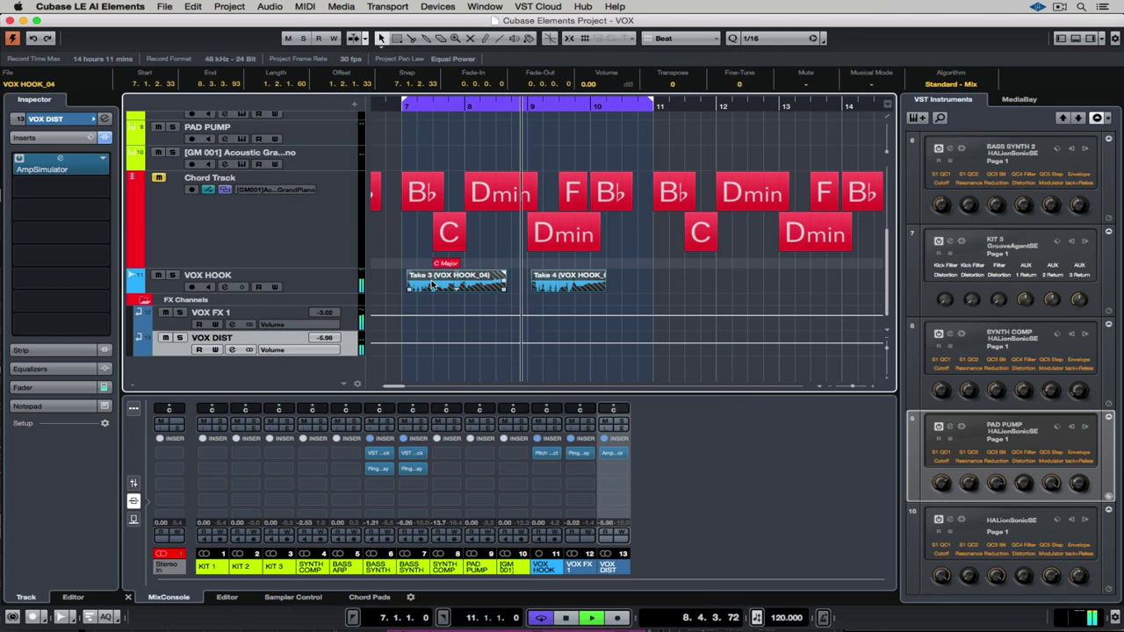
click(434, 366)
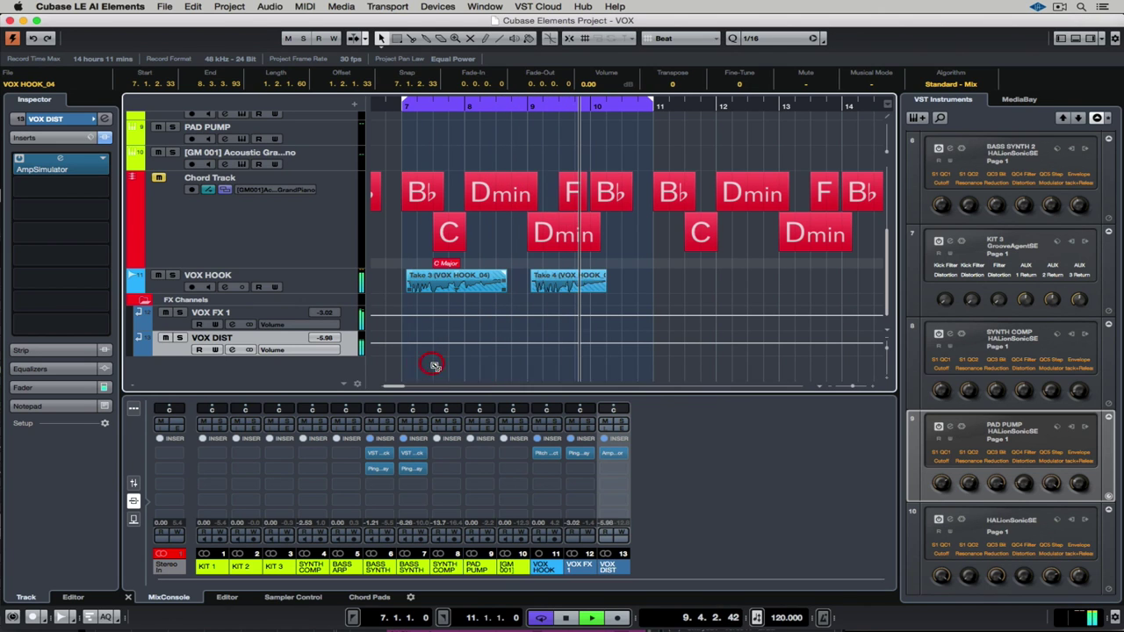
drag(434, 365, 433, 361)
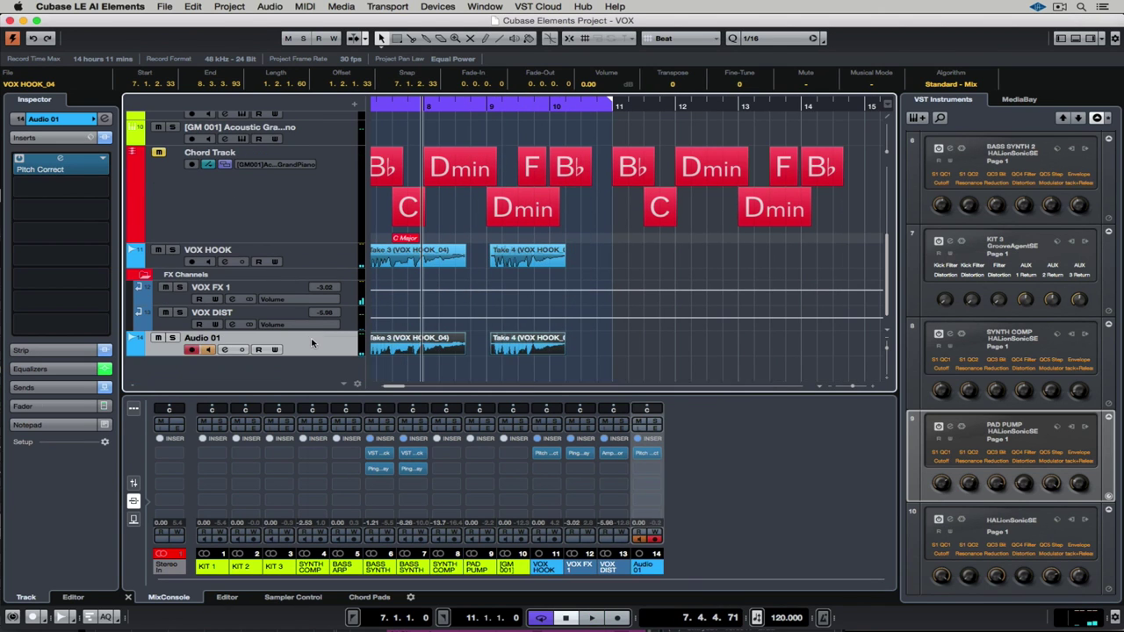
- Add a MIDI CONTROL track whose output feeds Audio 01's Pitch Correct MIDI input
right_click(311, 341)
mouse_move(501, 345)
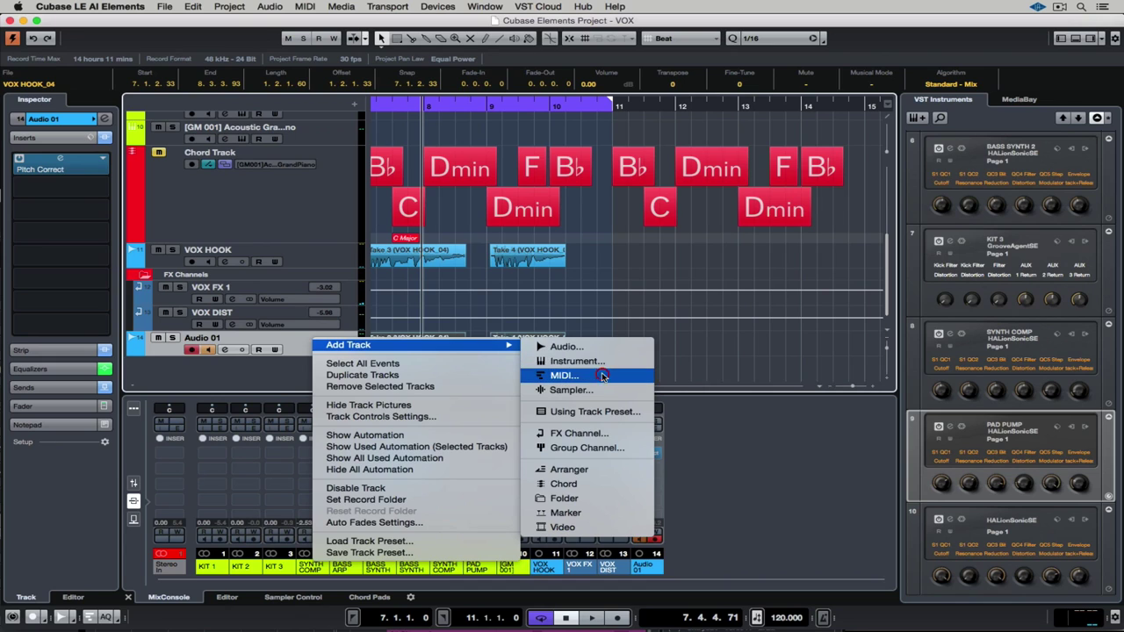
click(602, 376)
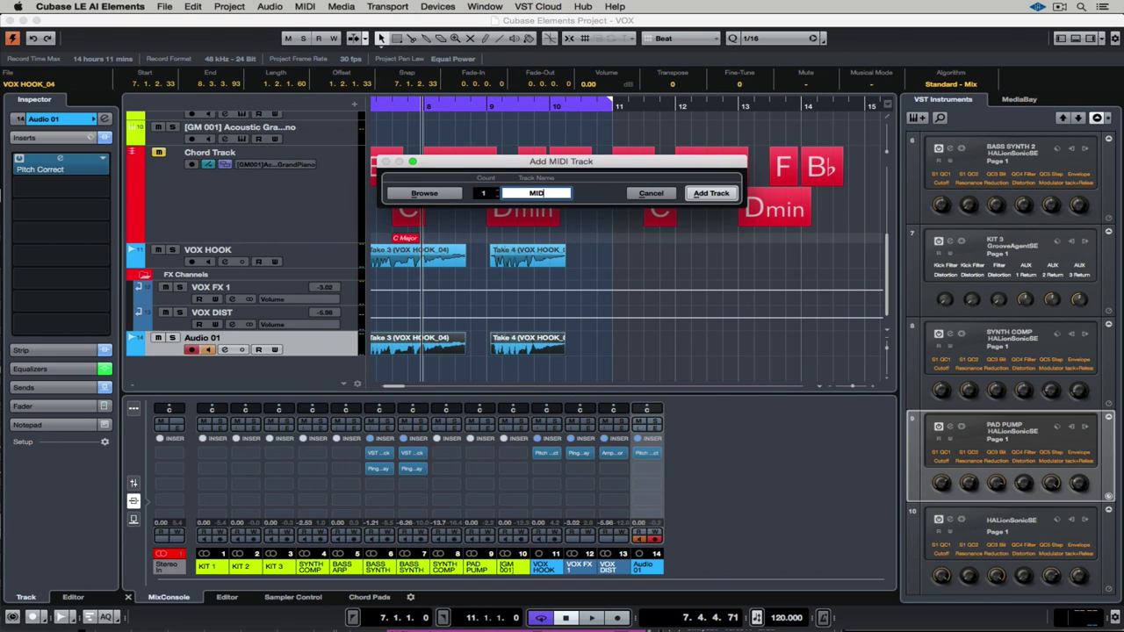
key(Return)
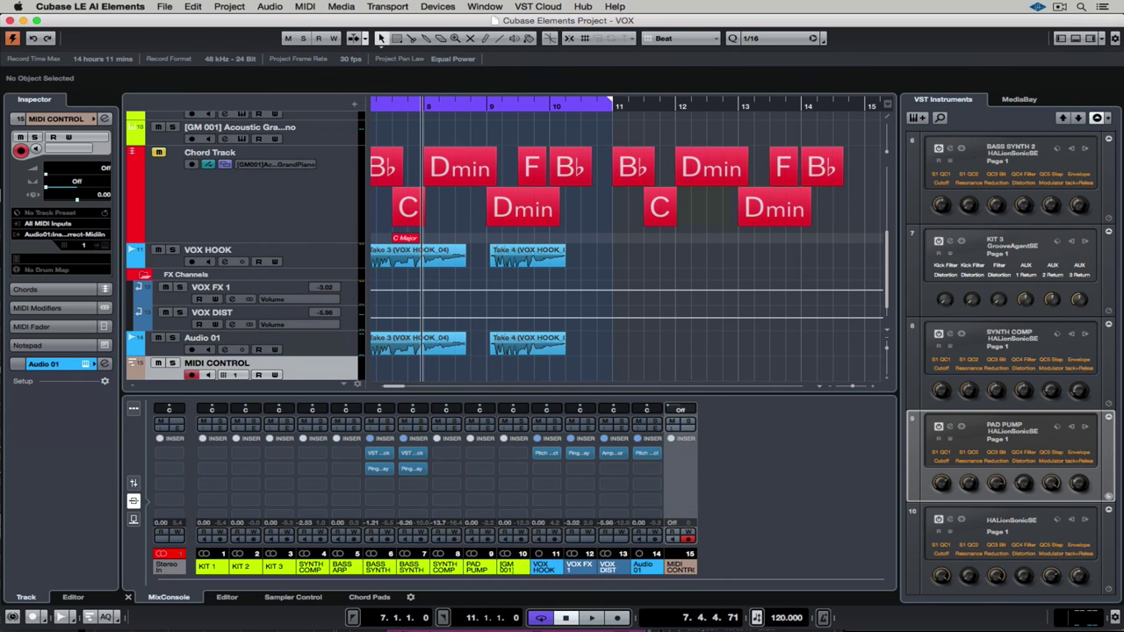
click(65, 235)
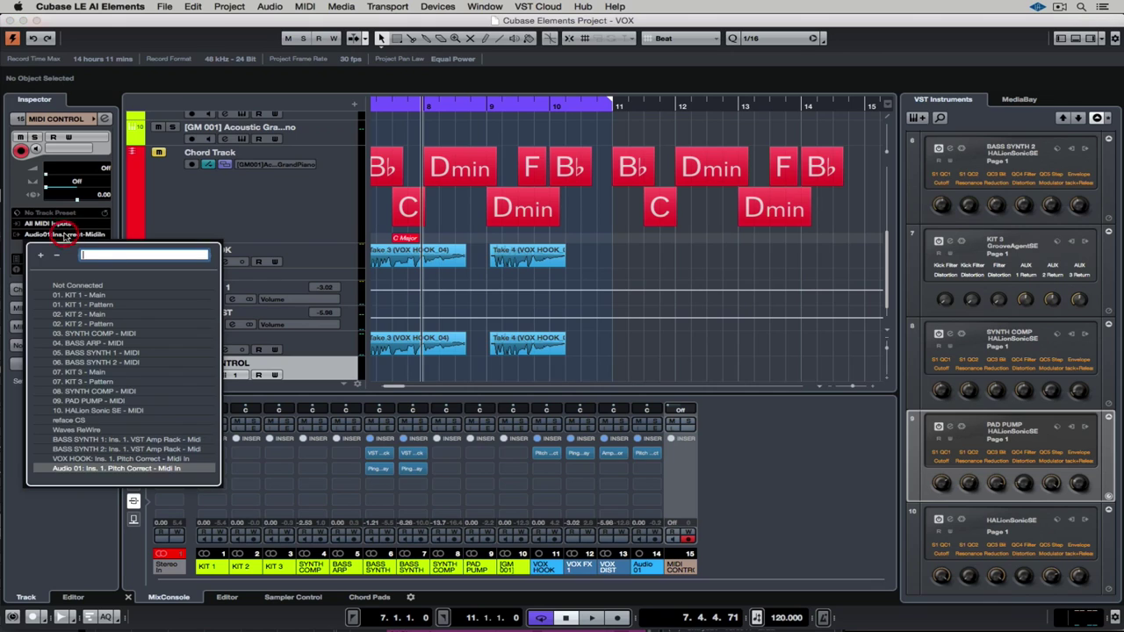
click(107, 468)
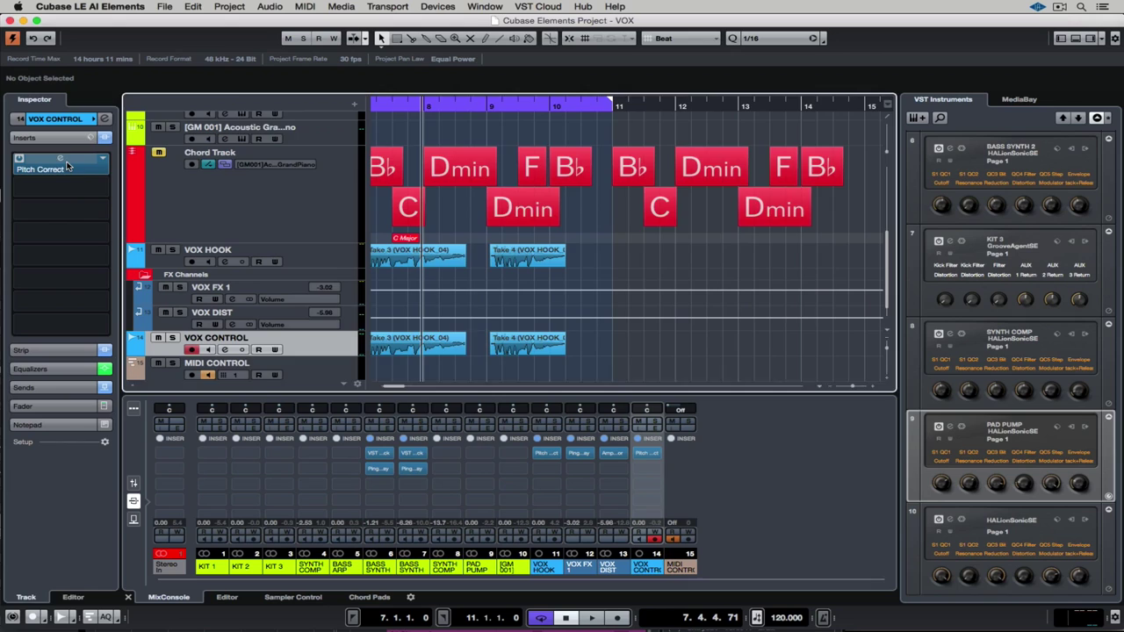
- Open VOX CONTROL's Pitch Correct editor and choose External - MIDI Note as the Scale Source
double_click(40, 169)
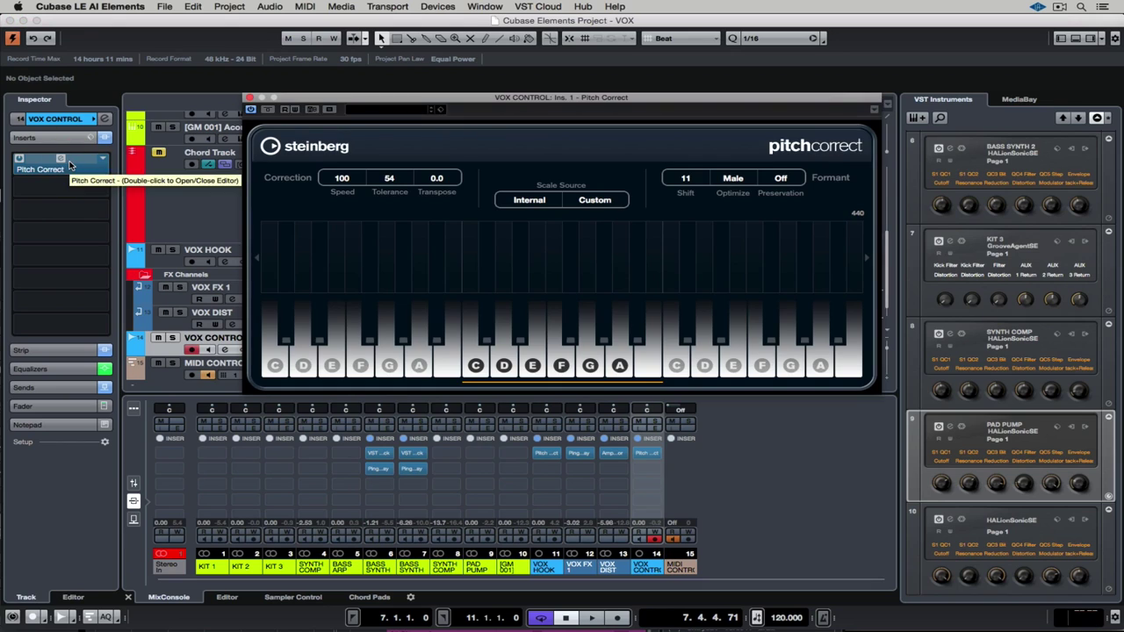
click(553, 202)
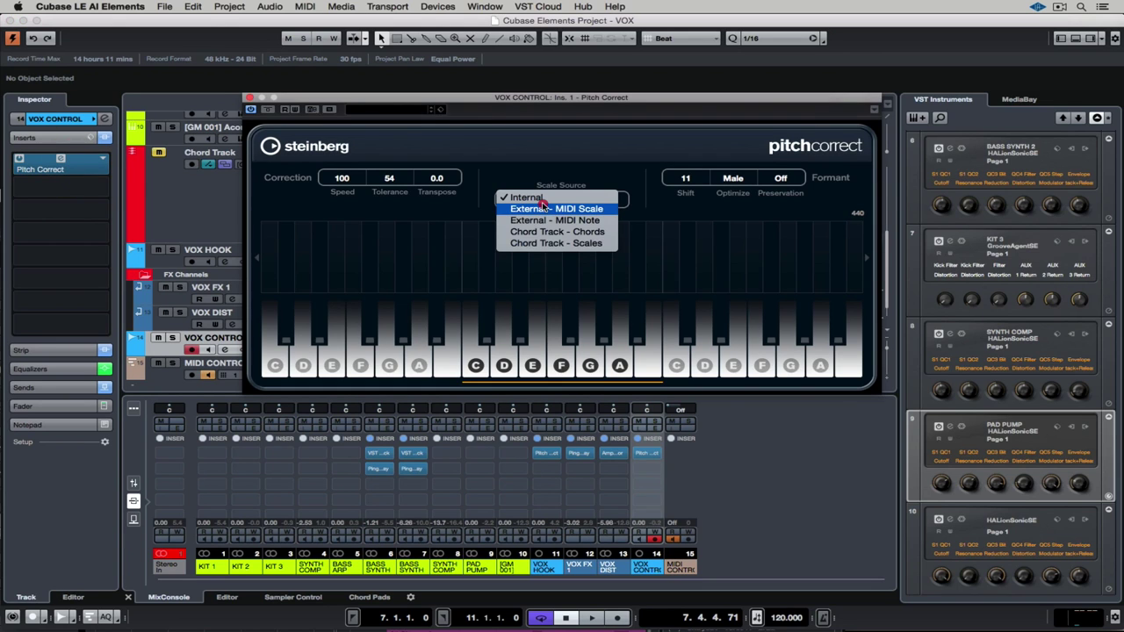
click(538, 220)
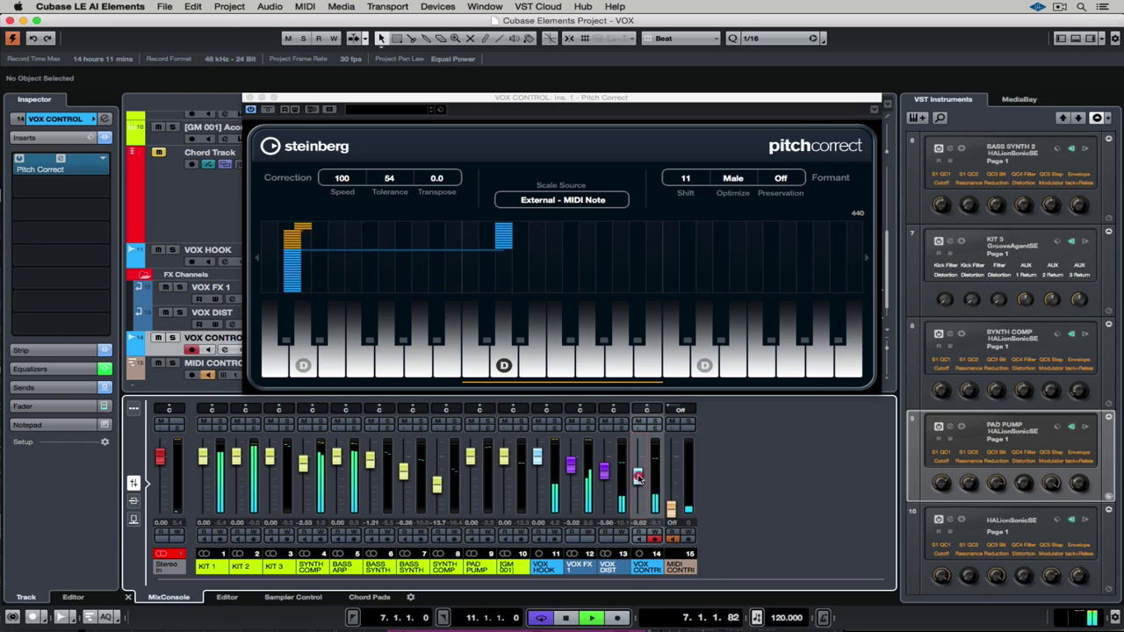
- Set VOX CONTROL's Pitch Correct Tolerance to 84, Transpose to 12.0 and formant Shift to 17
click(498, 204)
drag(388, 180, 390, 112)
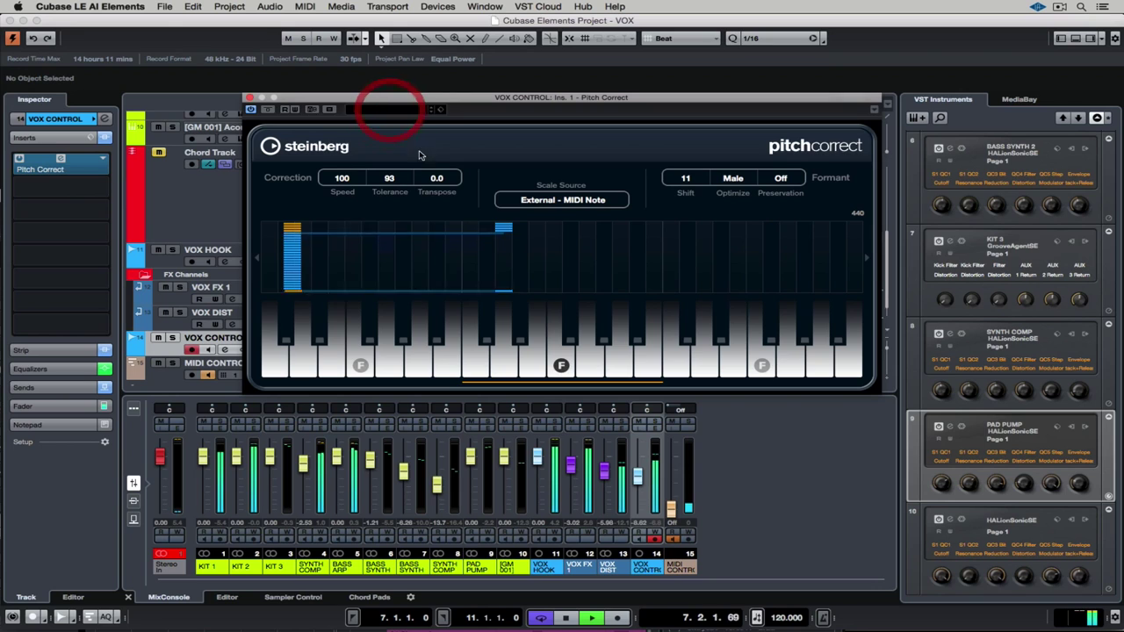
drag(389, 179, 389, 191)
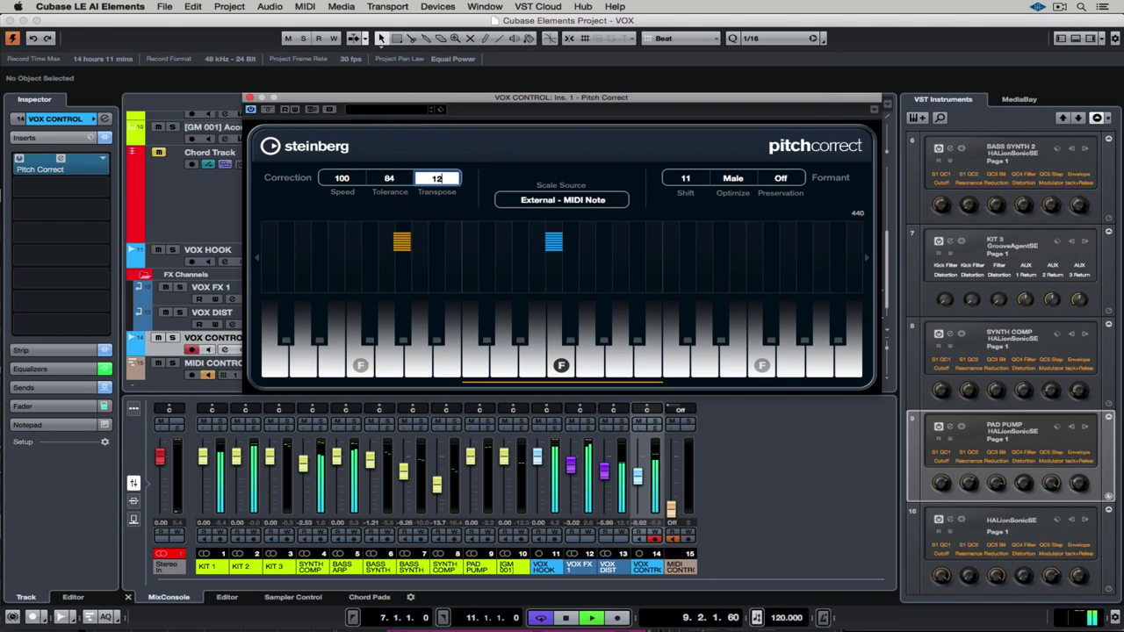
text(12)
key(Return)
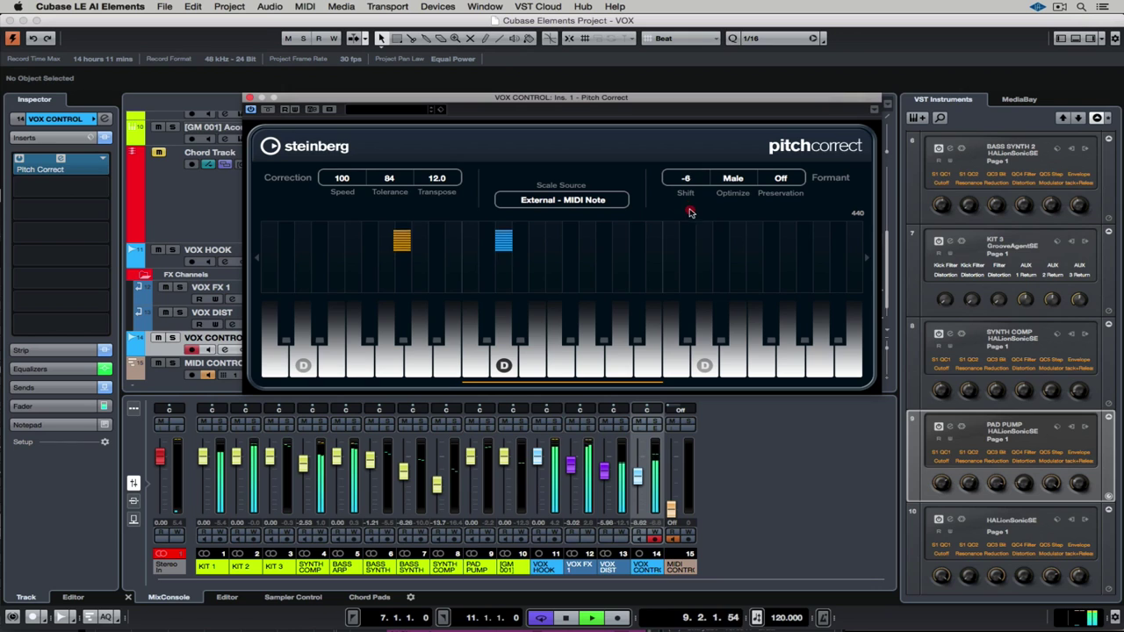
scroll(689, 186, up, 3)
drag(689, 186, 679, 136)
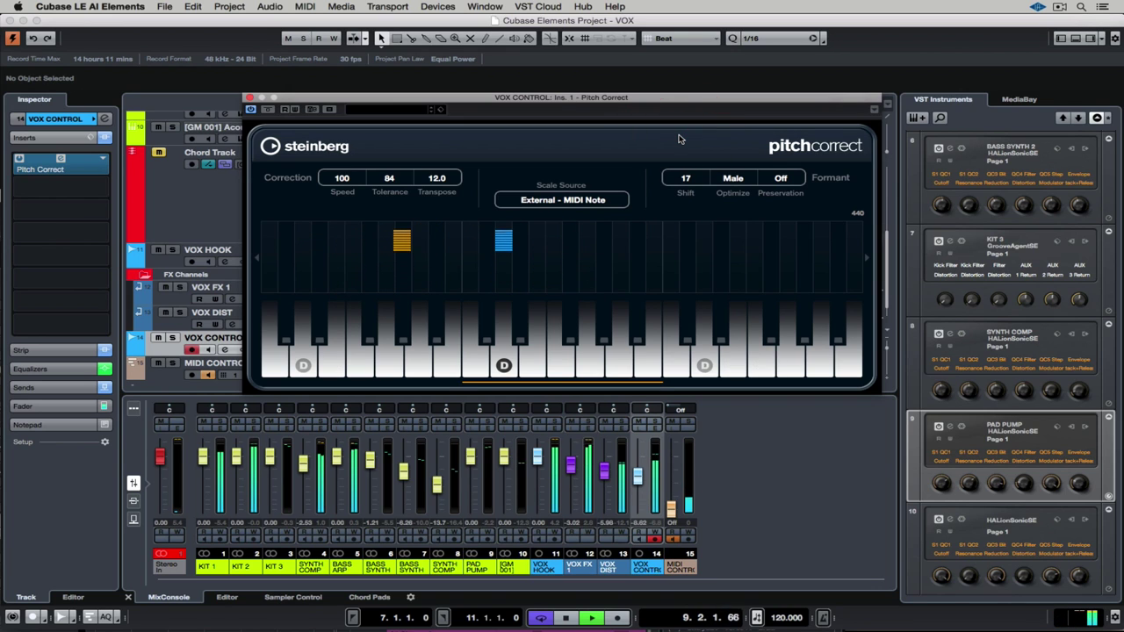